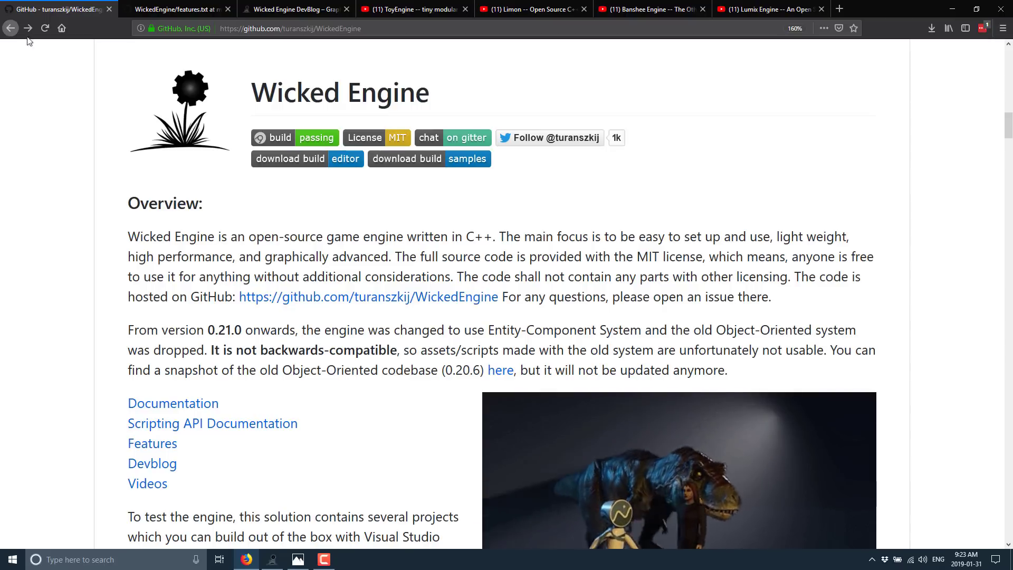
Step: Read the Wicked Engine README overview and the renderer arguments table
{"action": "scroll", "coordinate": [580, 158], "scroll_direction": "down", "scroll_amount": 3}
{"action": "scroll", "coordinate": [579, 184], "scroll_direction": "down", "scroll_amount": 3}
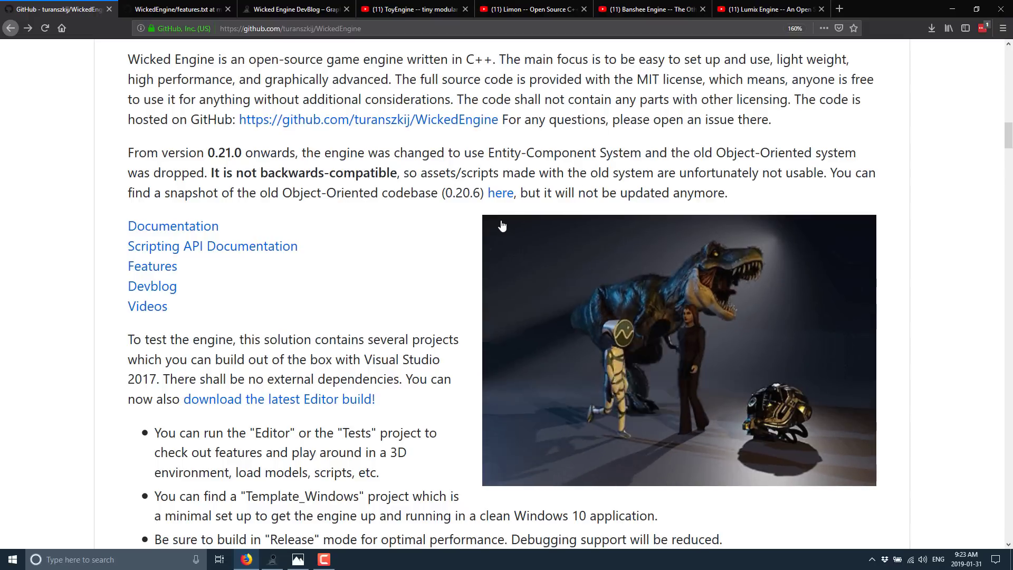
{"action": "scroll", "coordinate": [502, 226], "scroll_direction": "down", "scroll_amount": 1}
{"action": "scroll", "coordinate": [502, 226], "scroll_direction": "down", "scroll_amount": 10}
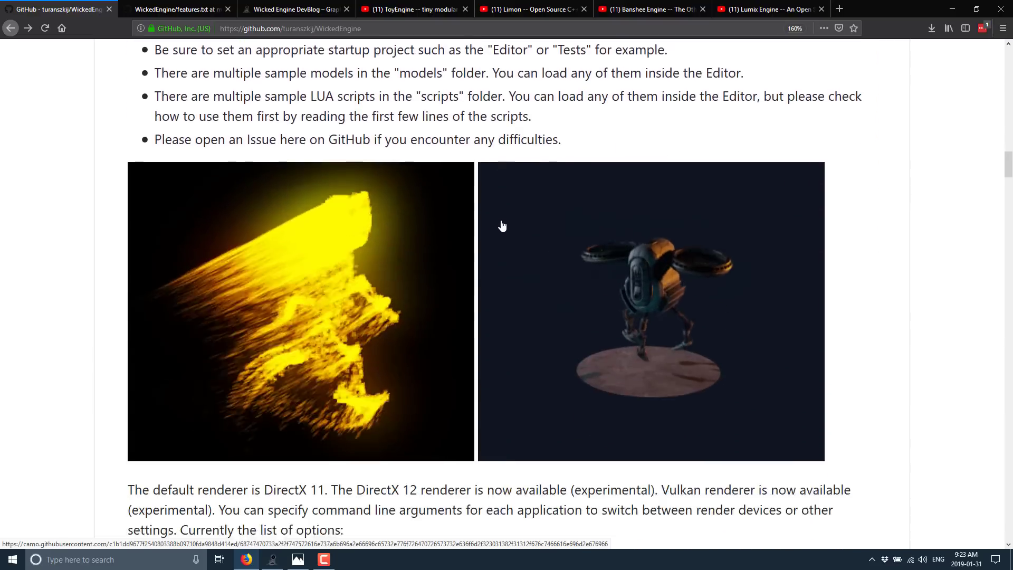
{"action": "scroll", "coordinate": [502, 226], "scroll_direction": "down", "scroll_amount": 5}
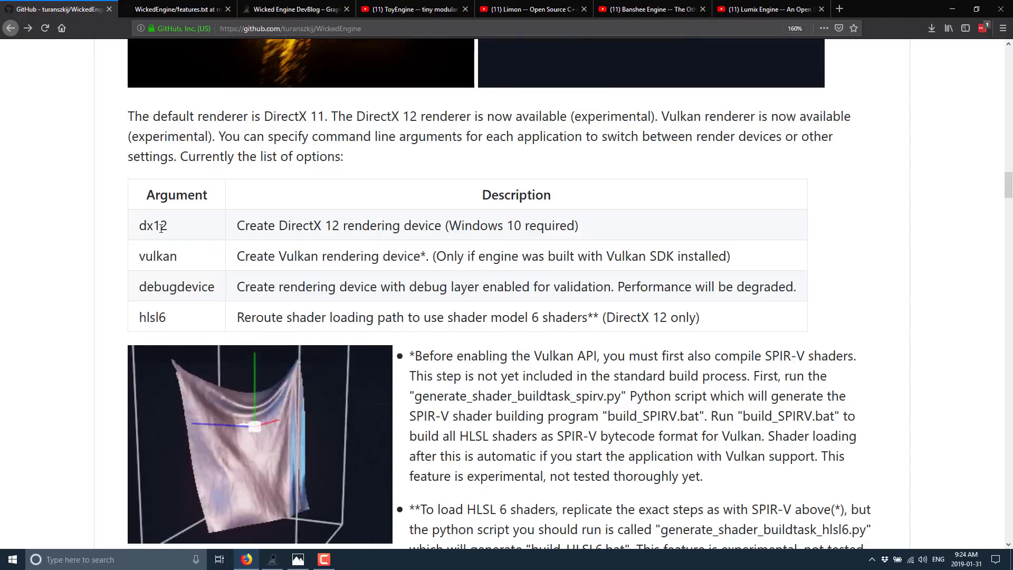
{"action": "scroll", "coordinate": [161, 228], "scroll_direction": "down", "scroll_amount": 8}
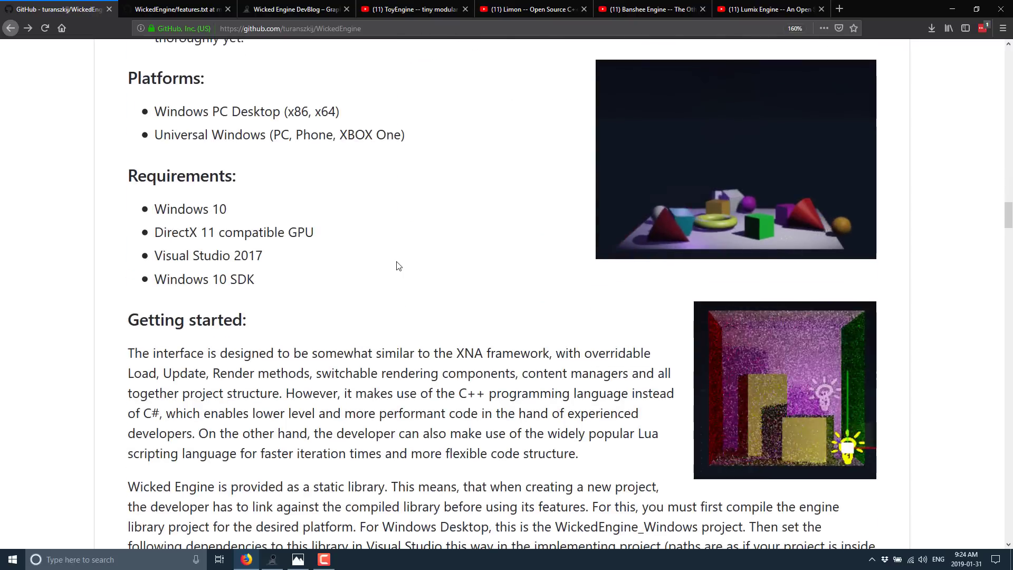
{"action": "scroll", "coordinate": [121, 190], "scroll_direction": "up", "scroll_amount": 2}
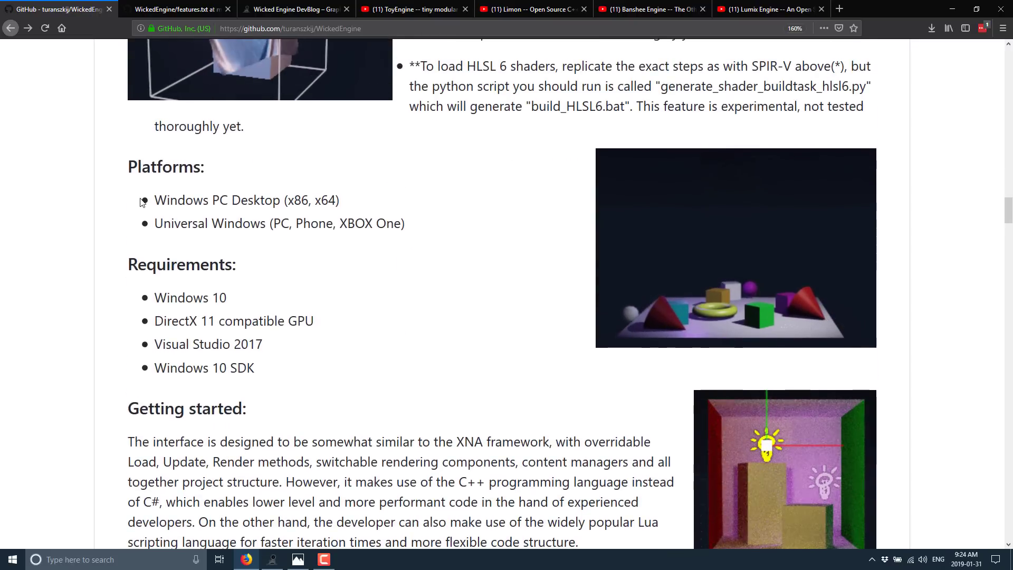
Step: Continue through the Platforms and requirements lists to the Getting started build steps
{"action": "left_click_drag", "start_coordinate": [284, 204], "coordinate": [413, 224]}
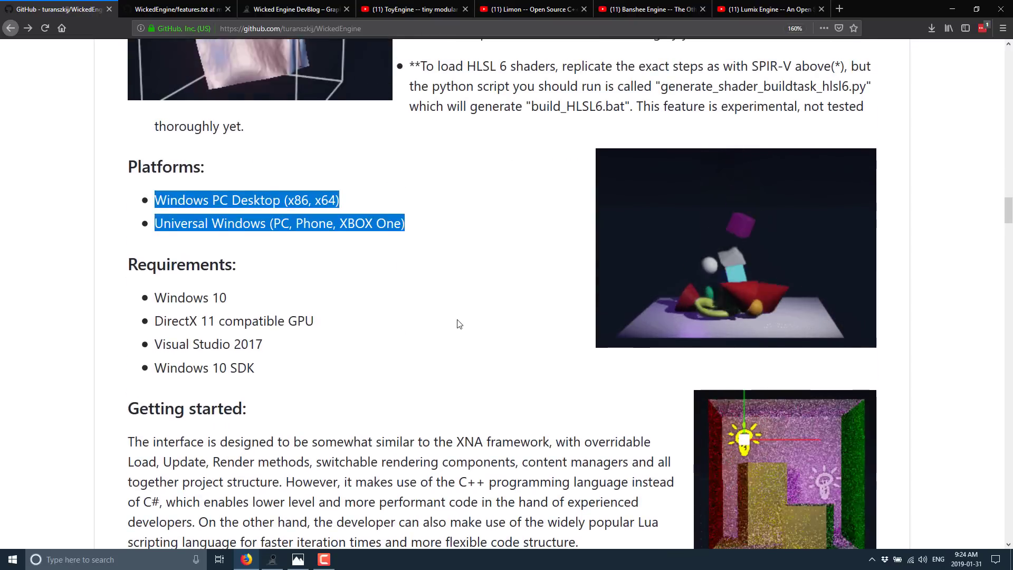
{"action": "scroll", "coordinate": [458, 324], "scroll_direction": "down", "scroll_amount": 2}
{"action": "scroll", "coordinate": [458, 324], "scroll_direction": "down", "scroll_amount": 3}
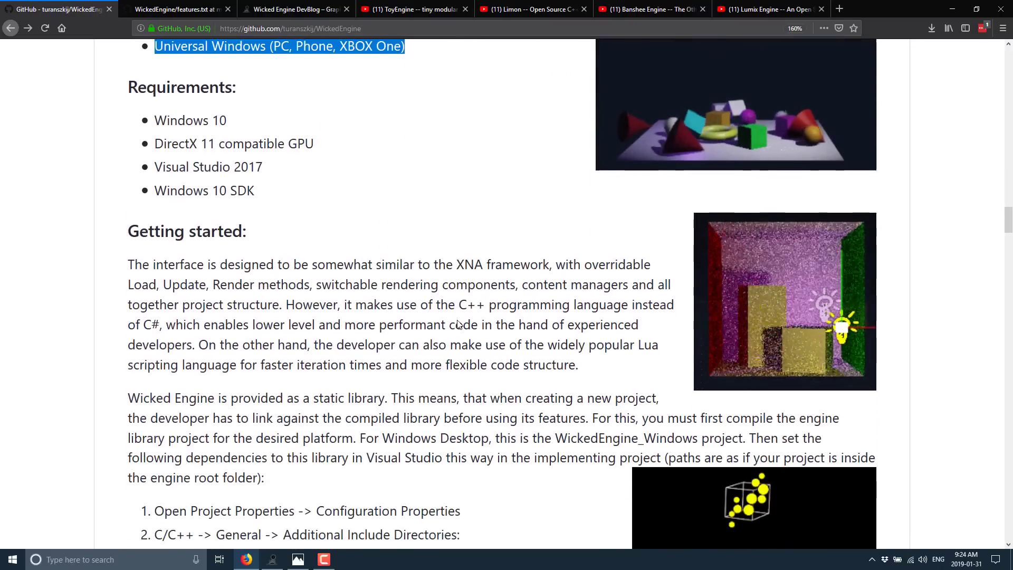
{"action": "scroll", "coordinate": [458, 322], "scroll_direction": "down", "scroll_amount": 4}
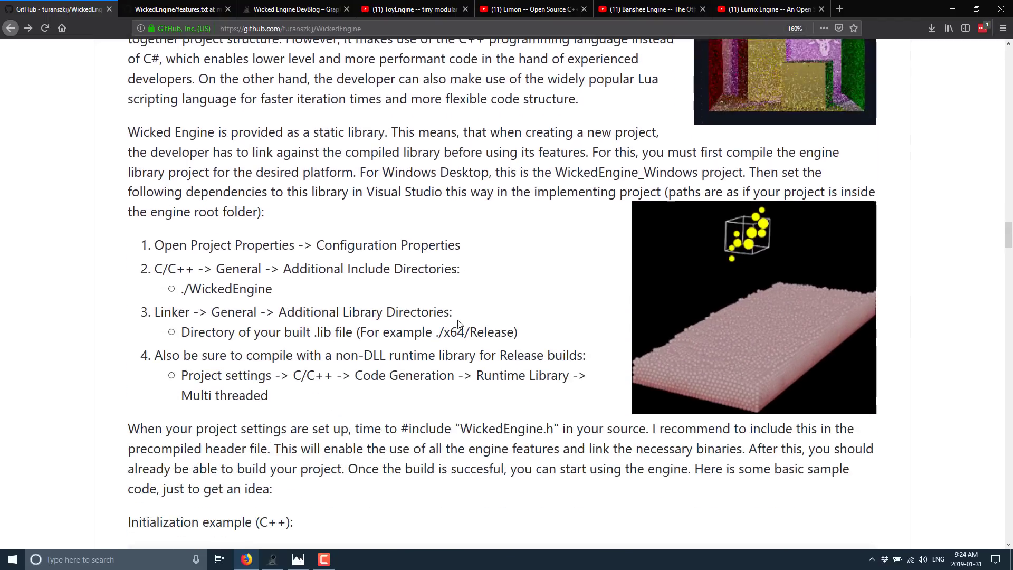
{"action": "scroll", "coordinate": [458, 324], "scroll_direction": "down", "scroll_amount": 2}
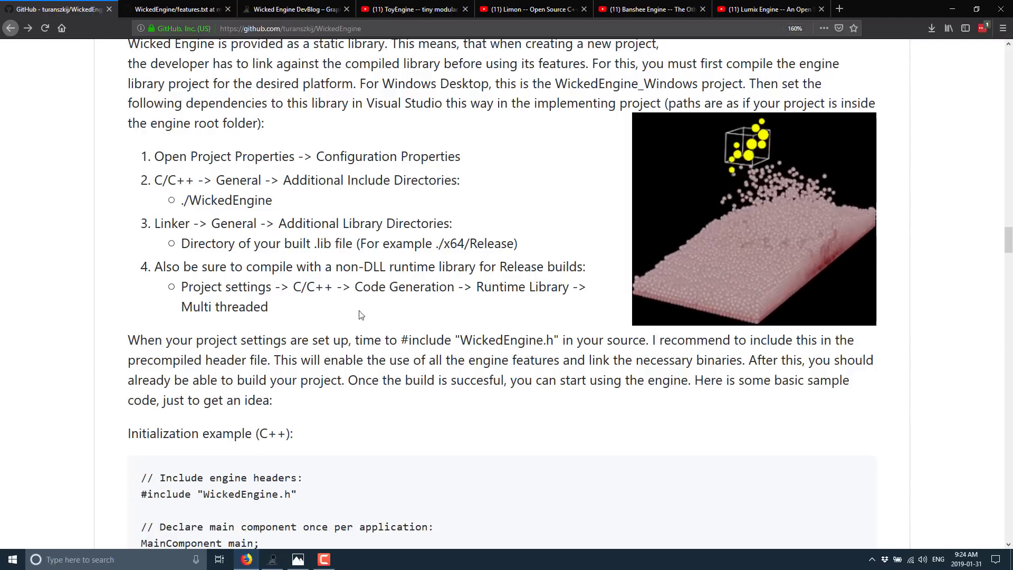
Step: Scroll through the C++ and Lua code samples down to the Scripting API section
{"action": "scroll", "coordinate": [377, 315], "scroll_direction": "down", "scroll_amount": 1}
{"action": "scroll", "coordinate": [377, 315], "scroll_direction": "down", "scroll_amount": 5}
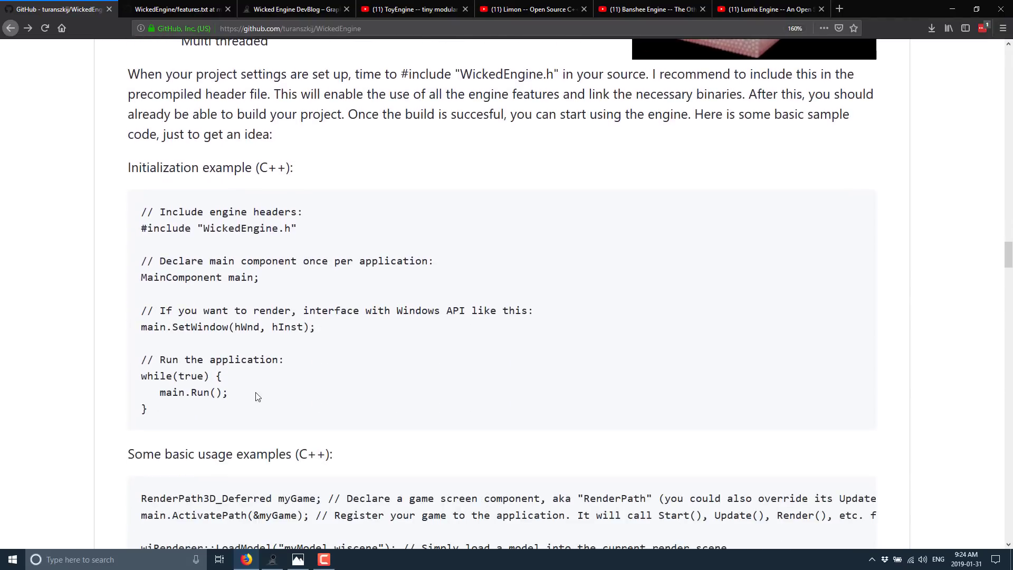
{"action": "left_click_drag", "start_coordinate": [79, 376], "coordinate": [83, 230]}
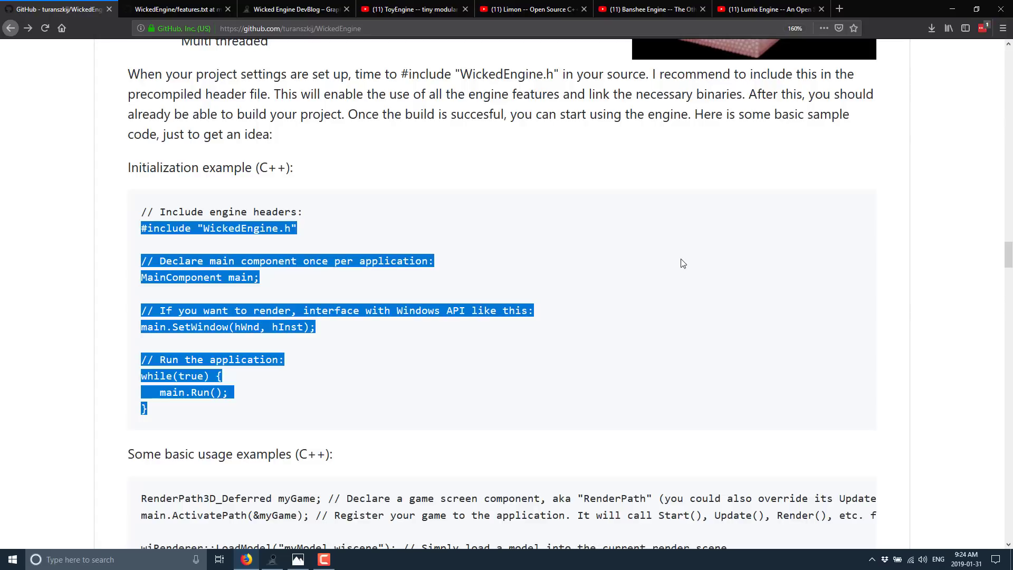
{"action": "scroll", "coordinate": [683, 263], "scroll_direction": "down", "scroll_amount": 5}
{"action": "scroll", "coordinate": [245, 428], "scroll_direction": "down", "scroll_amount": 2}
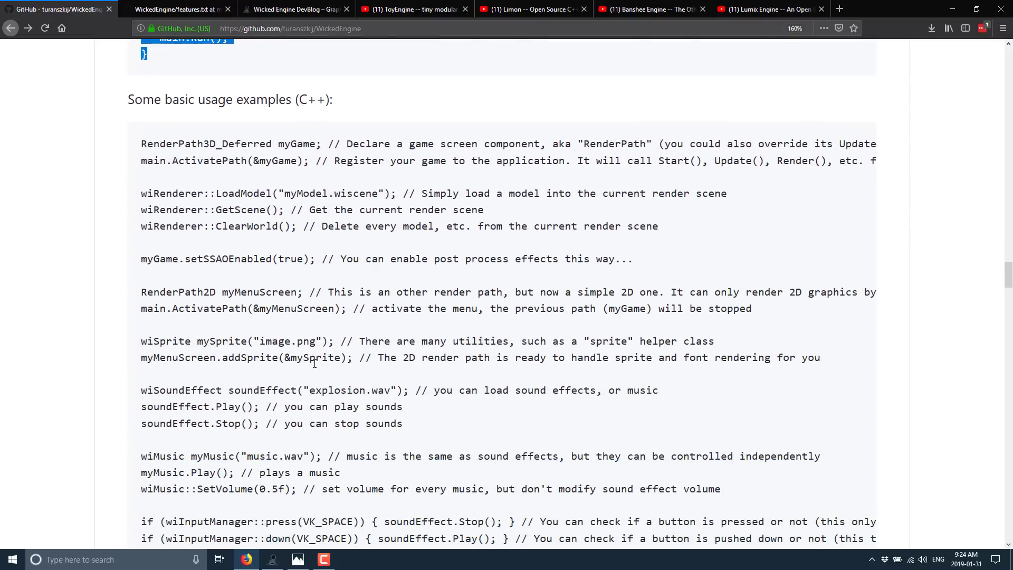
{"action": "scroll", "coordinate": [315, 369], "scroll_direction": "down", "scroll_amount": 2}
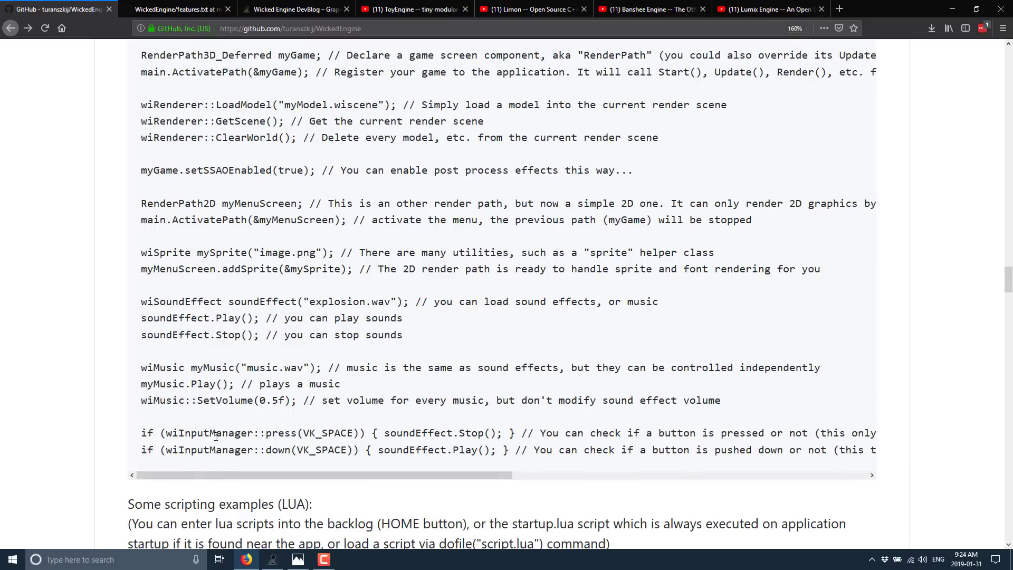
{"action": "scroll", "coordinate": [215, 436], "scroll_direction": "down", "scroll_amount": 8}
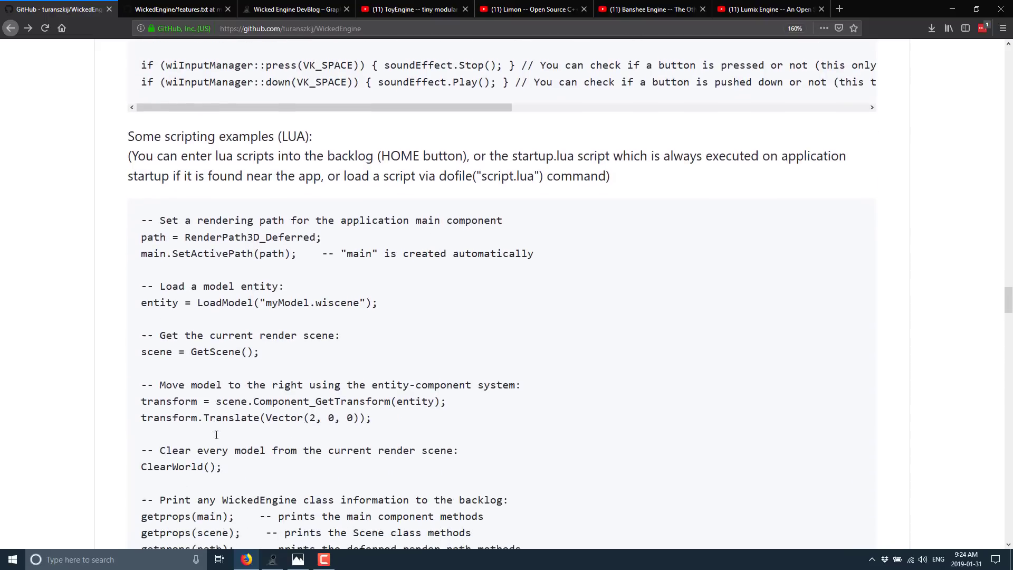
{"action": "scroll", "coordinate": [217, 436], "scroll_direction": "down", "scroll_amount": 1}
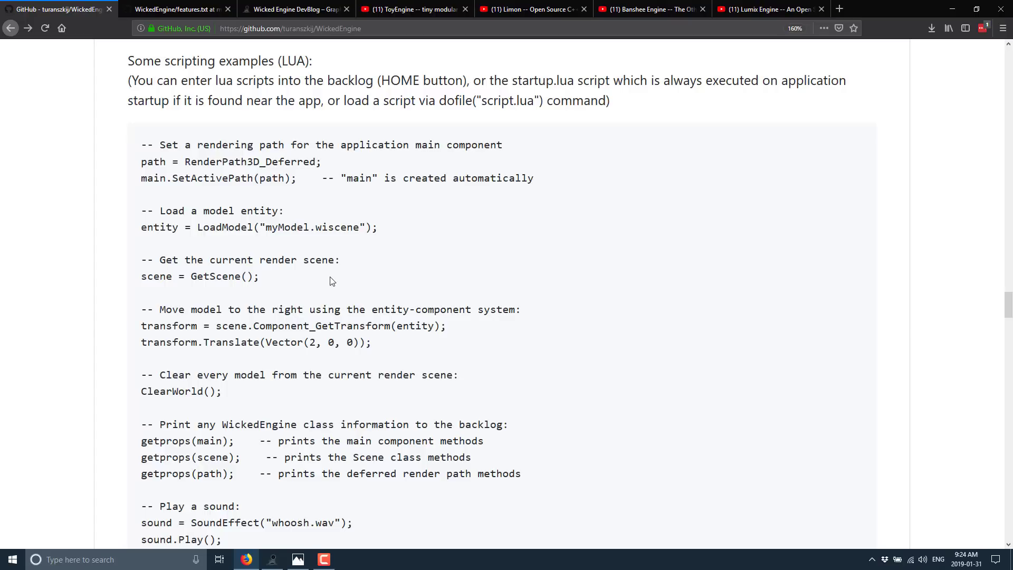
{"action": "scroll", "coordinate": [370, 230], "scroll_direction": "down", "scroll_amount": 6}
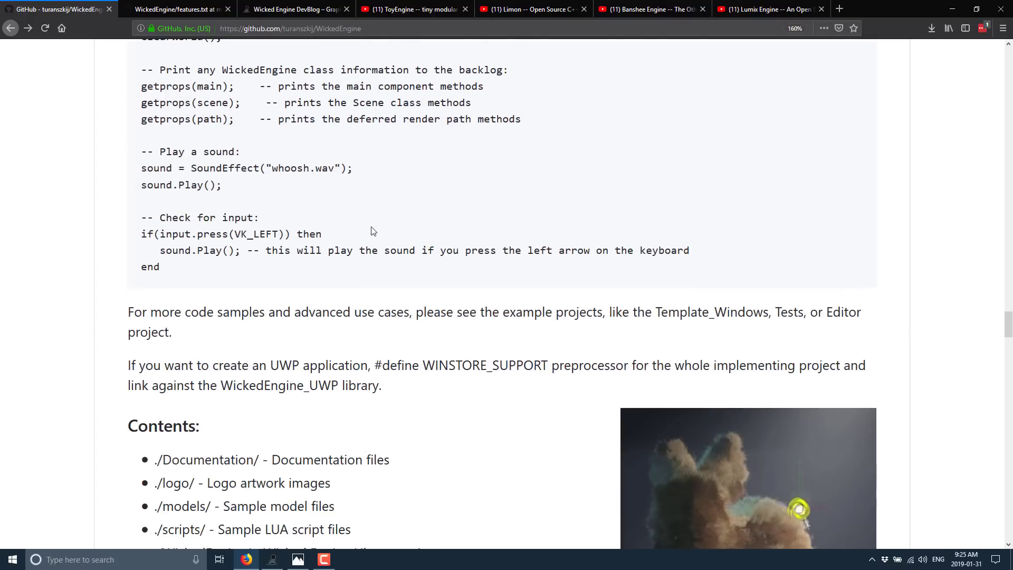
{"action": "scroll", "coordinate": [373, 231], "scroll_direction": "down", "scroll_amount": 10}
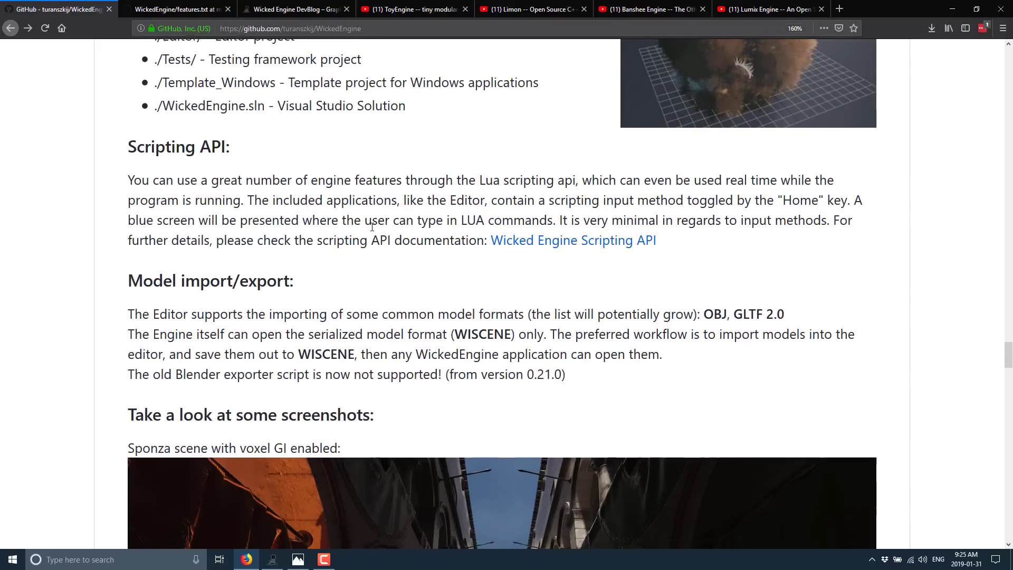
{"action": "scroll", "coordinate": [372, 227], "scroll_direction": "down", "scroll_amount": 1}
Step: Open the Wicked Engine Scripting API documentation and skim its table of contents and introduction
{"action": "left_click", "coordinate": [580, 164]}
{"action": "scroll", "coordinate": [554, 228], "scroll_direction": "down", "scroll_amount": 18}
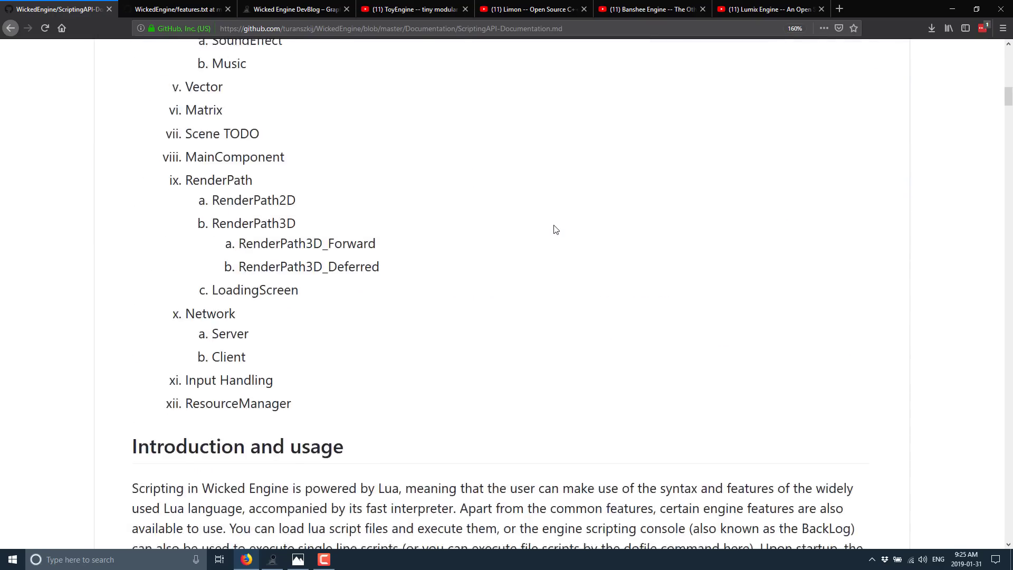
{"action": "scroll", "coordinate": [554, 229], "scroll_direction": "down", "scroll_amount": 20}
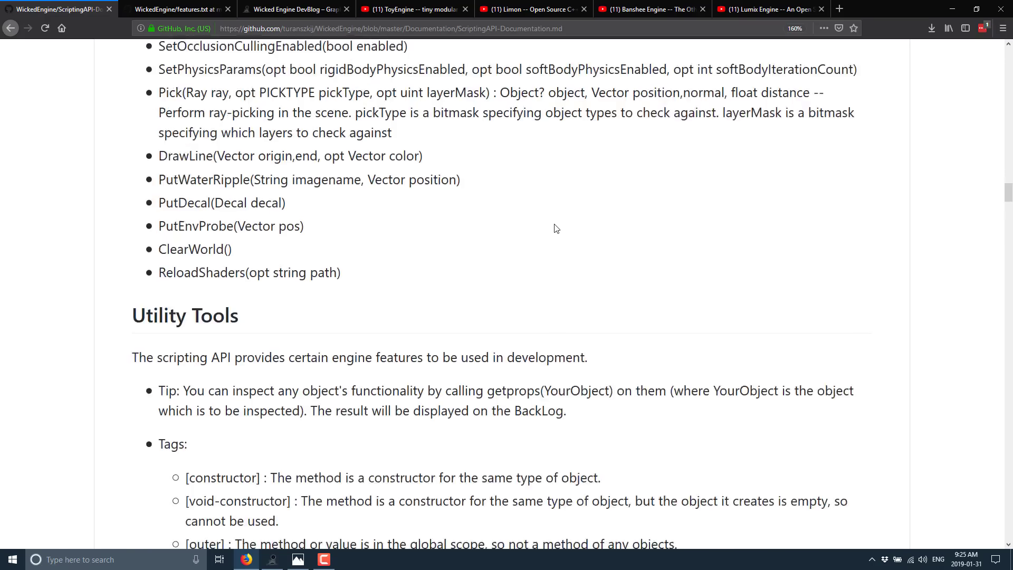
{"action": "scroll", "coordinate": [553, 228], "scroll_direction": "down", "scroll_amount": 20}
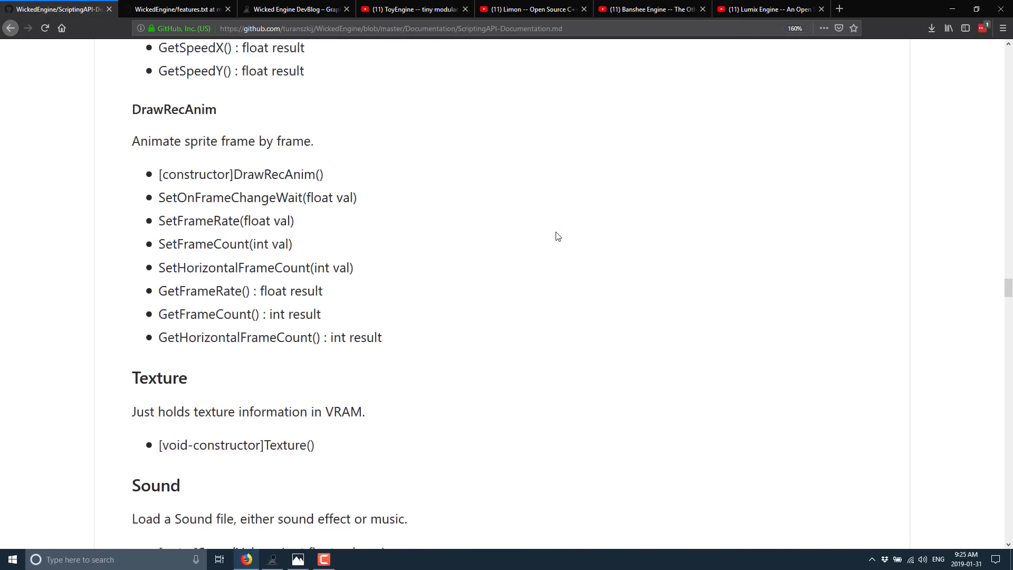
{"action": "scroll", "coordinate": [558, 236], "scroll_direction": "down", "scroll_amount": 20}
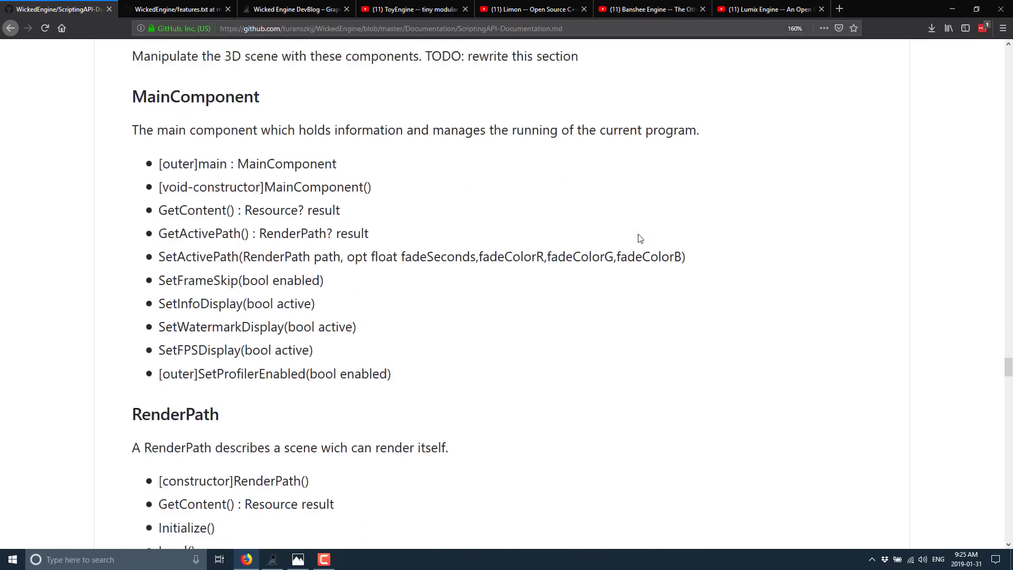
{"action": "scroll", "coordinate": [635, 248], "scroll_direction": "down", "scroll_amount": 20}
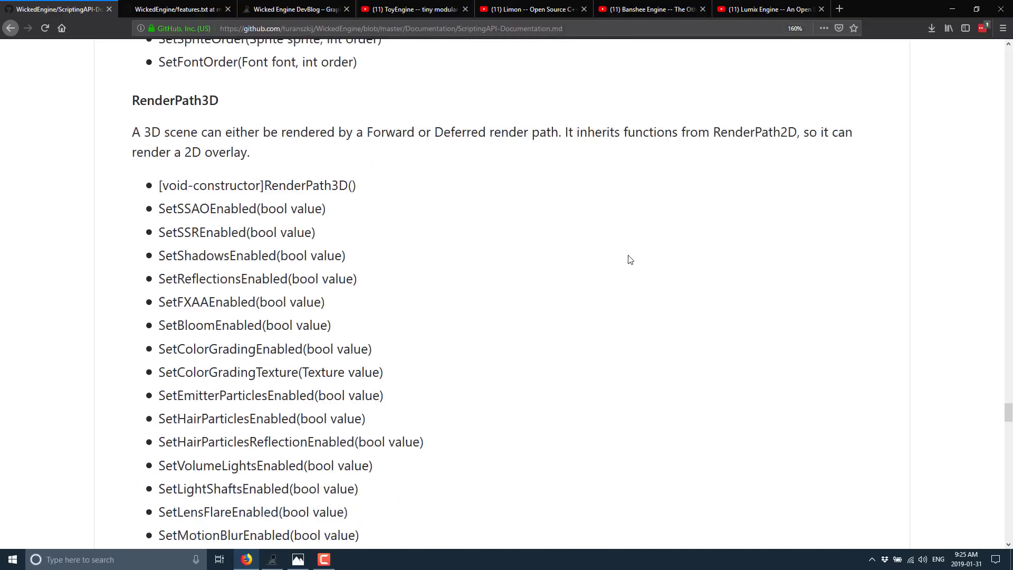
Step: Read on to the input-handling section, then switch to the Wicked Engine Editor
{"action": "scroll", "coordinate": [629, 259], "scroll_direction": "down", "scroll_amount": 20}
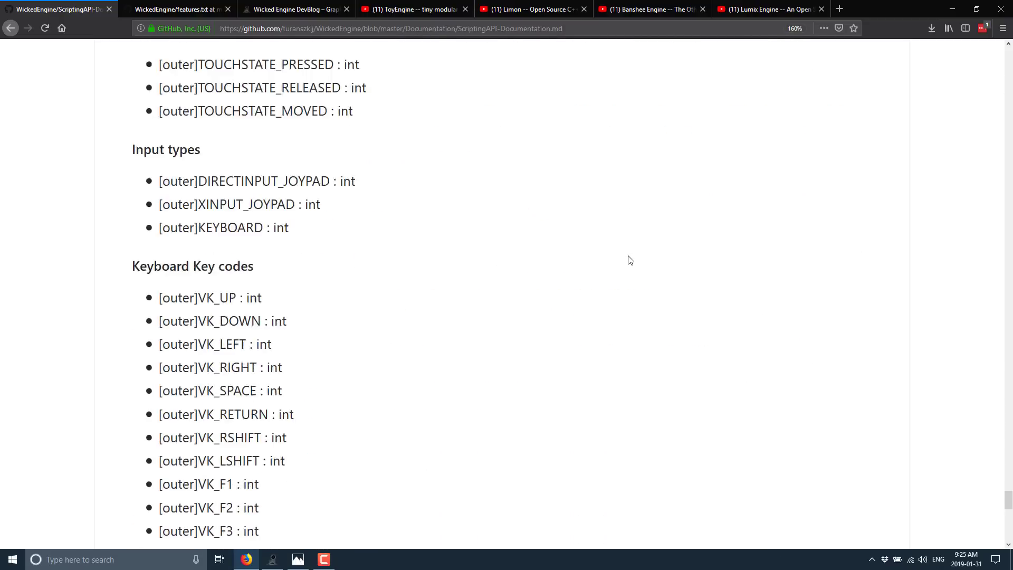
{"action": "scroll", "coordinate": [630, 260], "scroll_direction": "down", "scroll_amount": 12}
{"action": "scroll", "coordinate": [630, 260], "scroll_direction": "up", "scroll_amount": 16}
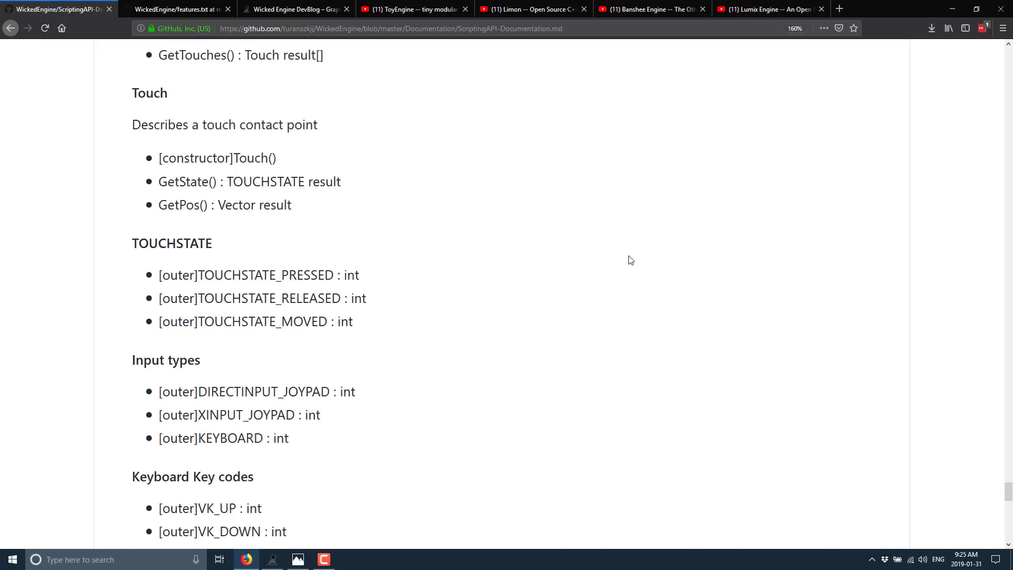
{"action": "scroll", "coordinate": [631, 260], "scroll_direction": "up", "scroll_amount": 5}
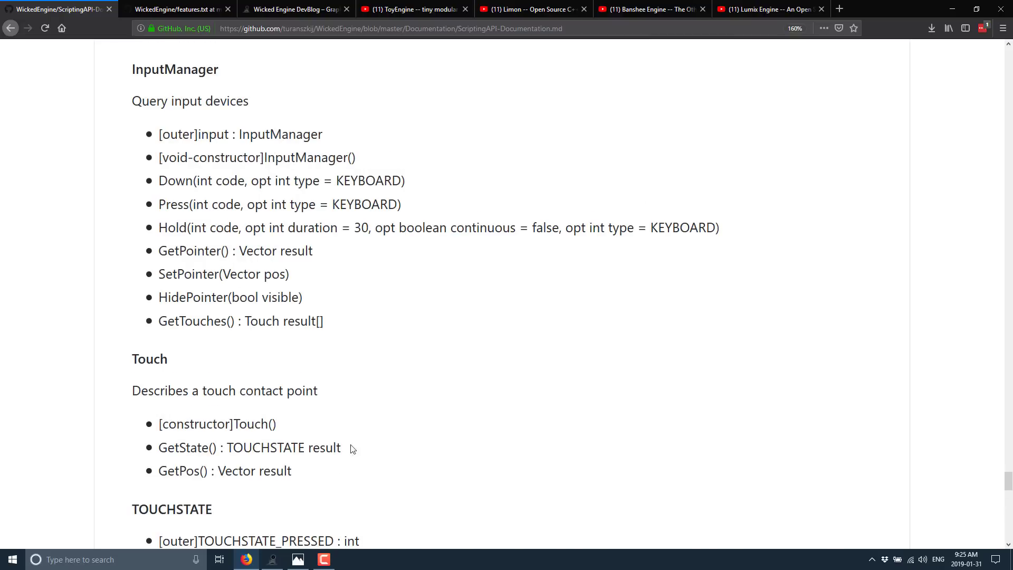
{"action": "left_click", "coordinate": [272, 560]}
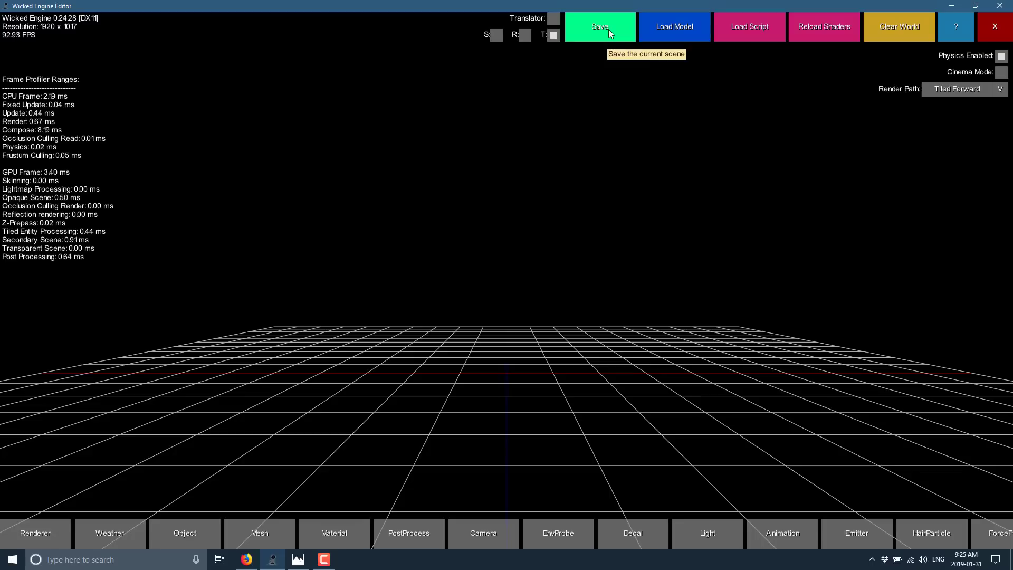
Step: Load DamagedHelmet.glb from the models folder into the empty scene
{"action": "left_click", "coordinate": [686, 34]}
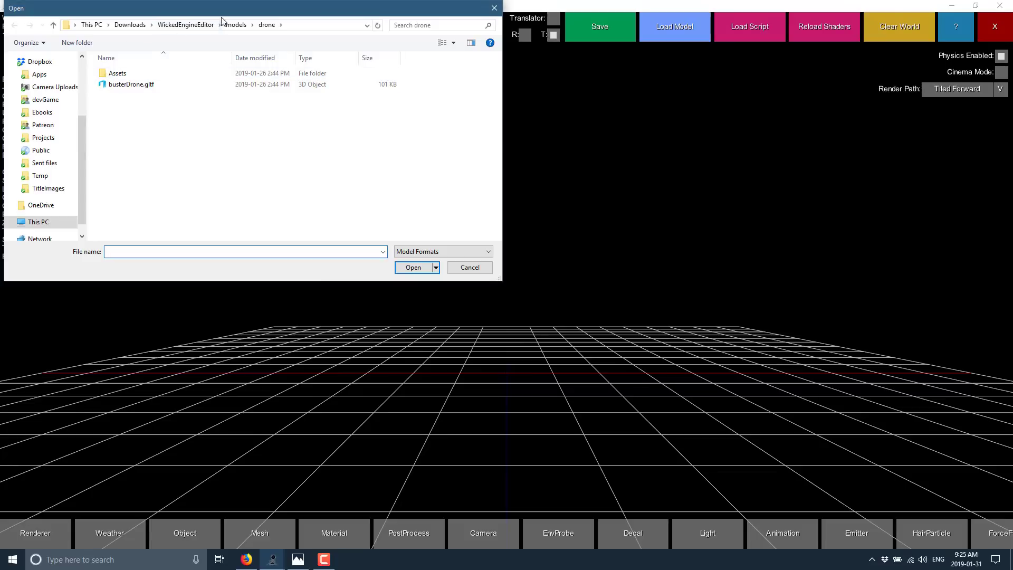
{"action": "left_click", "coordinate": [235, 24]}
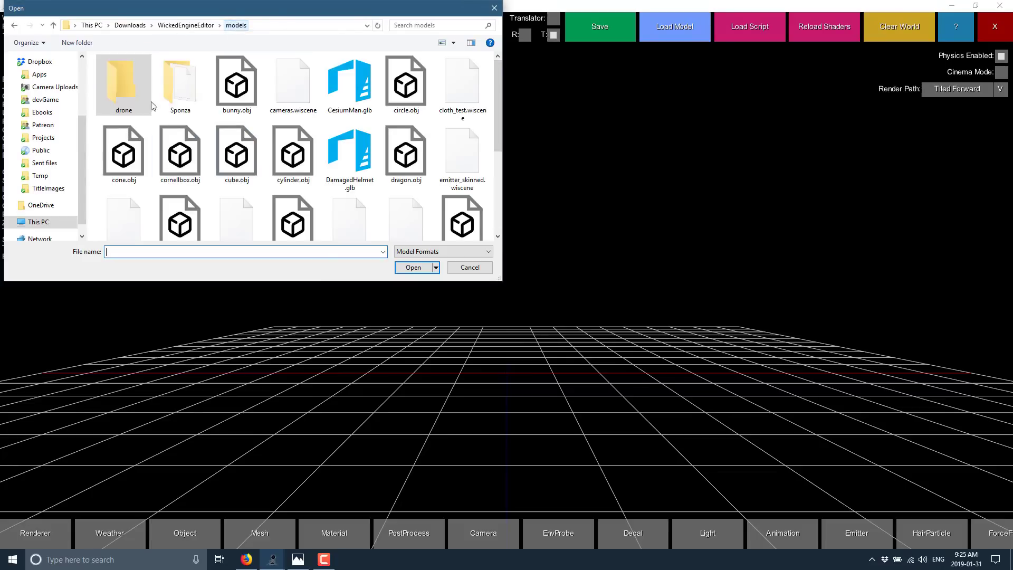
{"action": "double_click", "coordinate": [362, 175]}
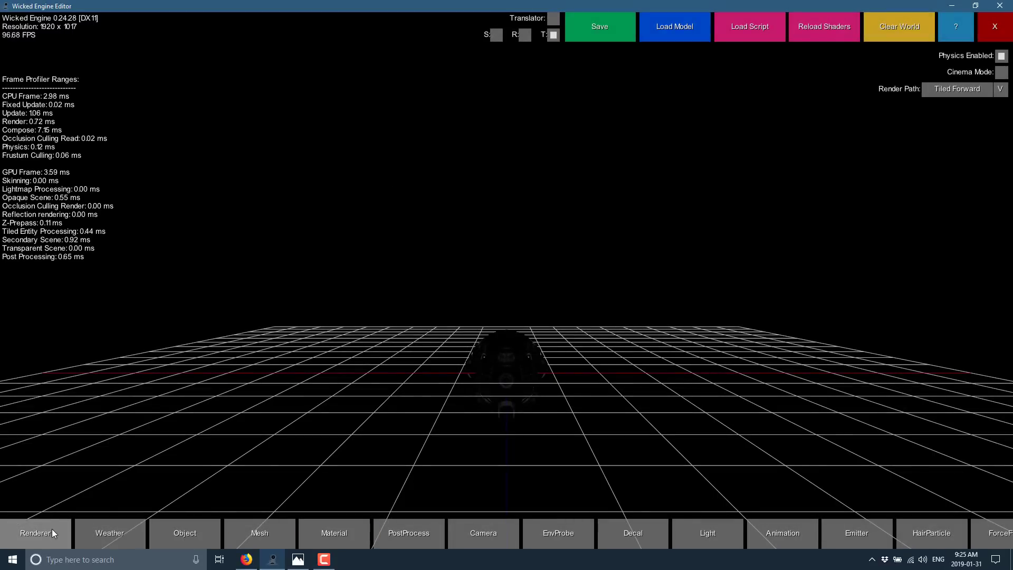
Step: Set the scene's sky to the sky.dds cubemap in the weather settings
{"action": "left_click", "coordinate": [119, 533]}
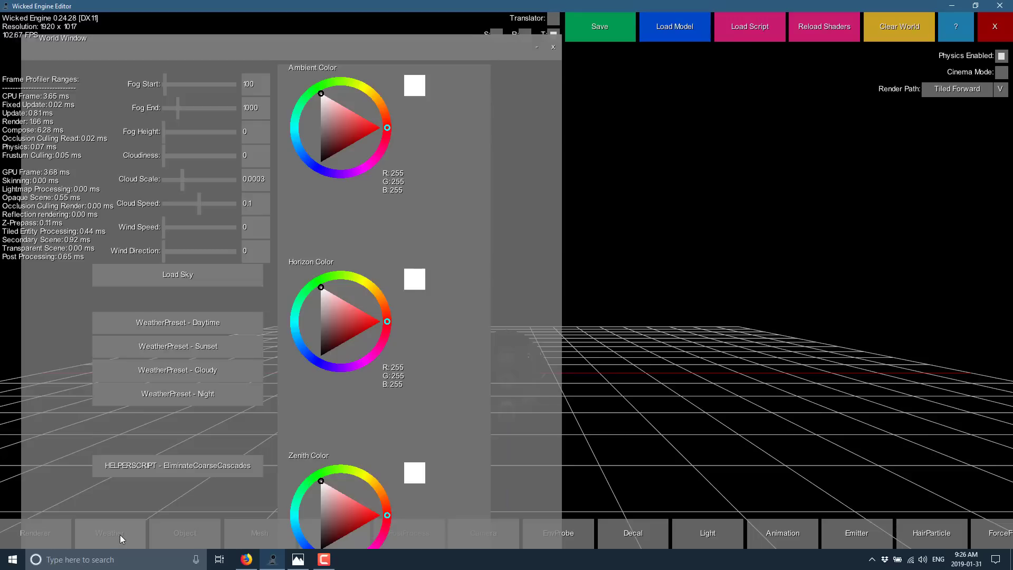
{"action": "left_click", "coordinate": [175, 277]}
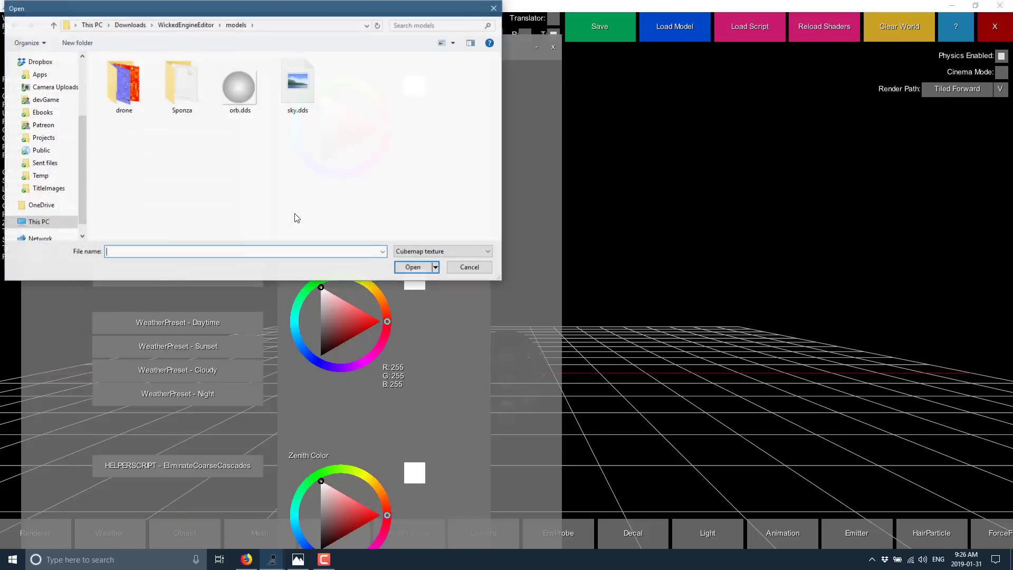
{"action": "left_click", "coordinate": [293, 100]}
{"action": "double_click", "coordinate": [292, 100]}
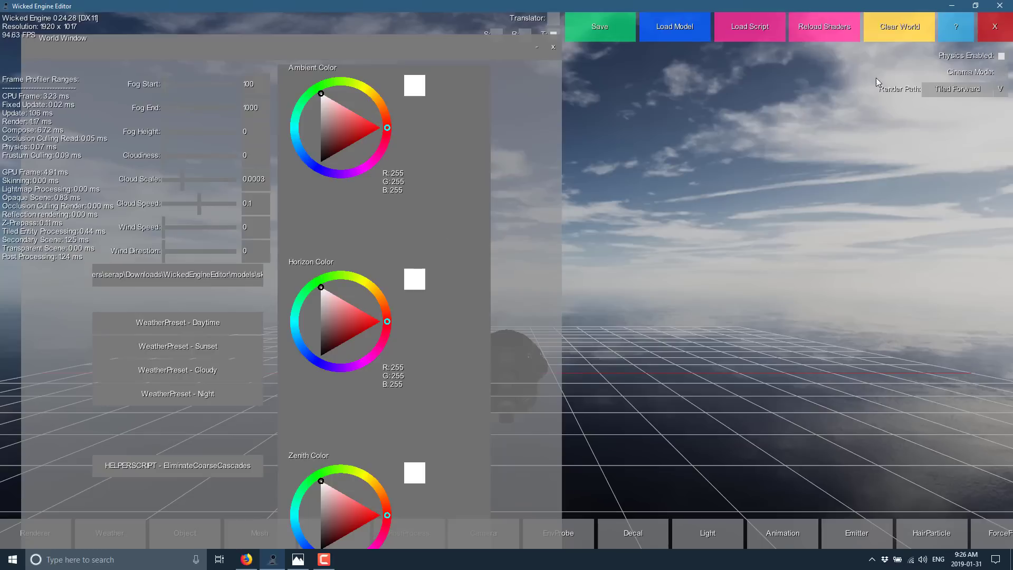
{"action": "left_click", "coordinate": [553, 48]}
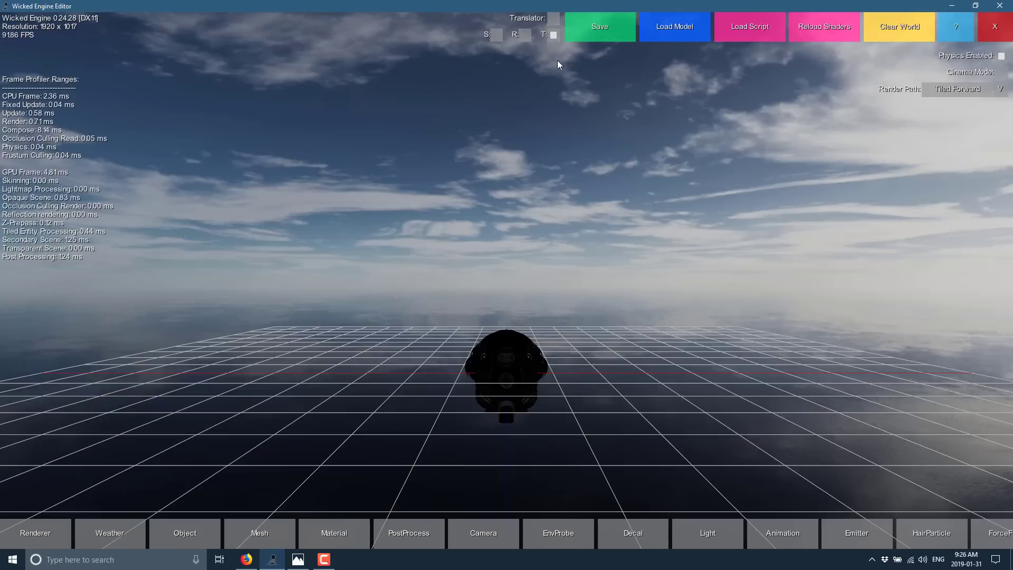
Step: Add a cyan point light (R 53, G 219, B 255) to the scene
{"action": "left_click", "coordinate": [715, 532]}
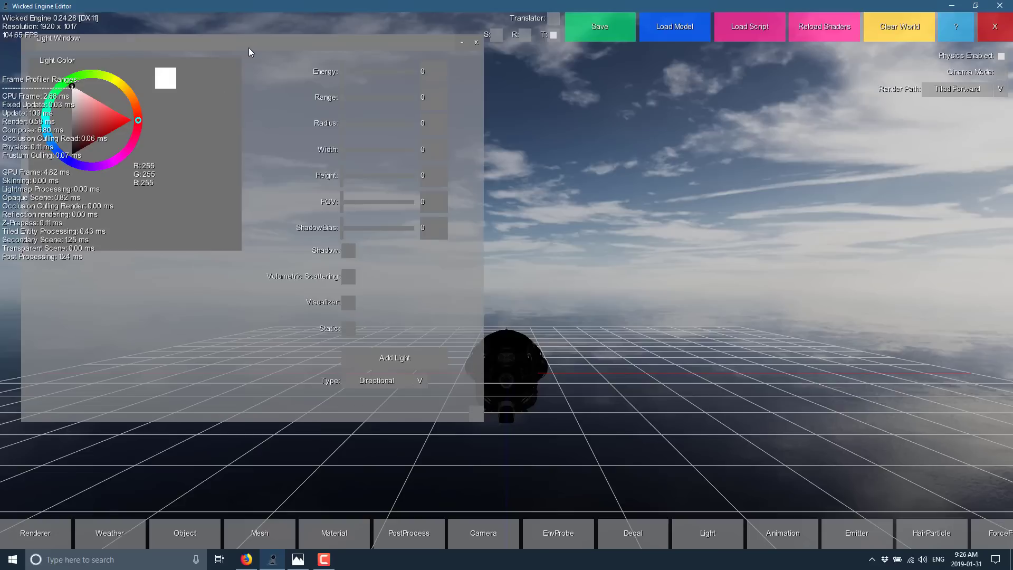
{"action": "left_click_drag", "start_coordinate": [302, 48], "coordinate": [466, 54]}
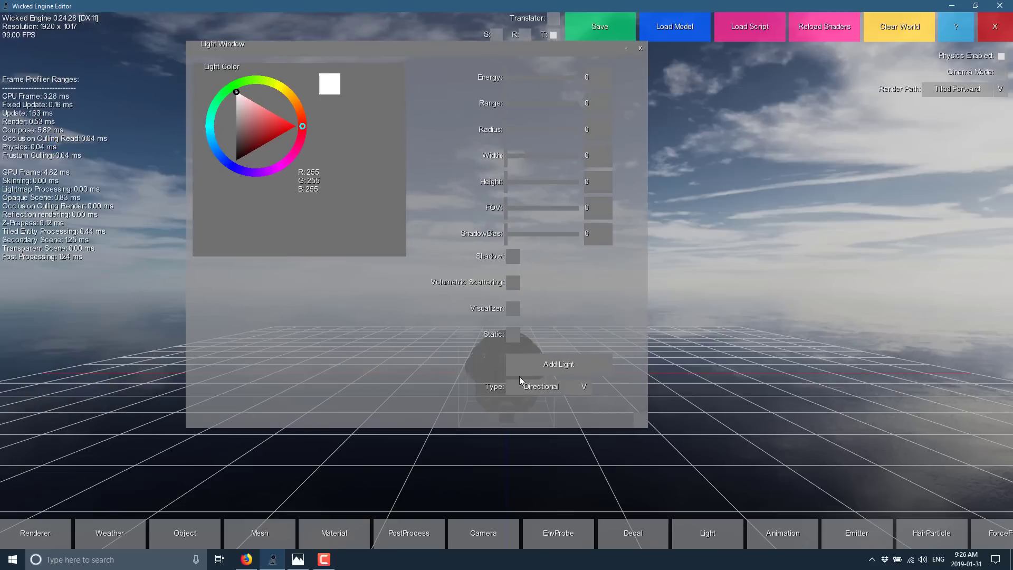
{"action": "left_click", "coordinate": [586, 388]}
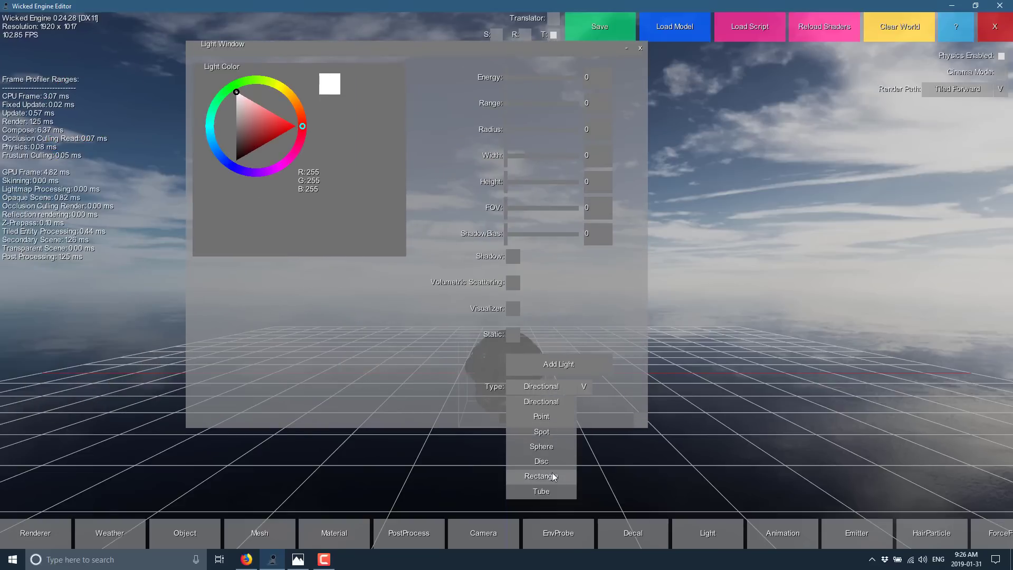
{"action": "left_click", "coordinate": [543, 416]}
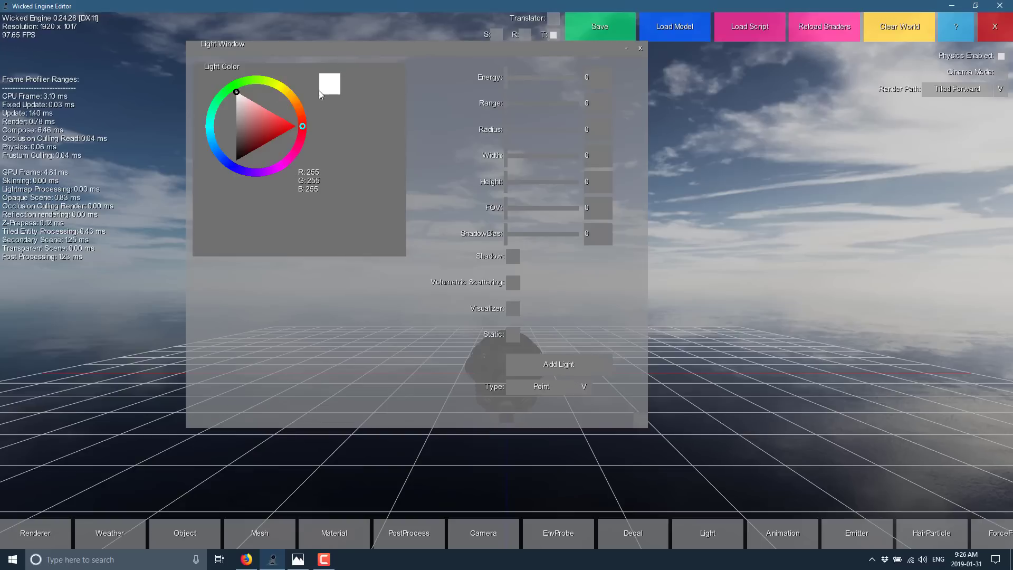
{"action": "left_click", "coordinate": [211, 135]}
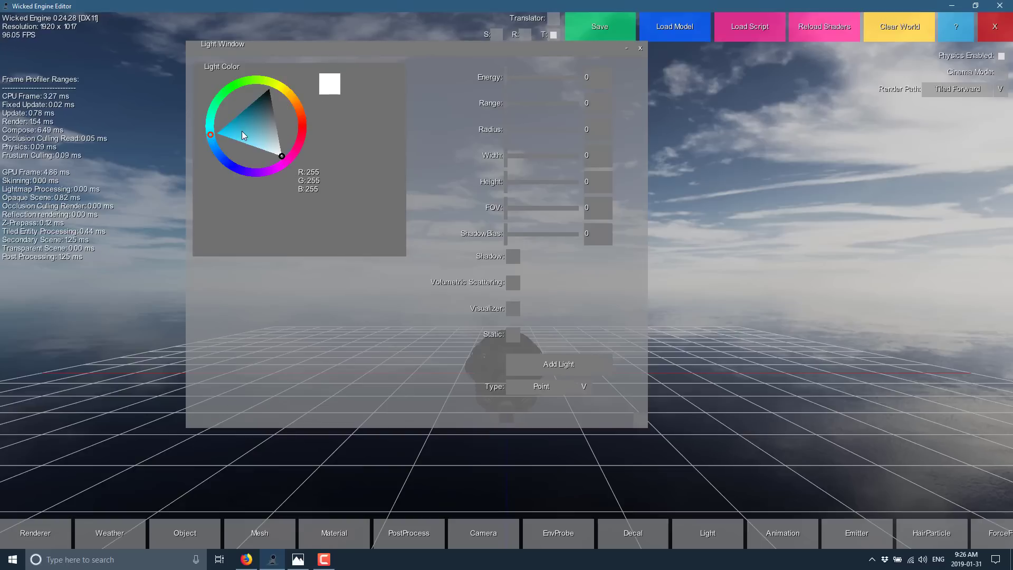
{"action": "left_click", "coordinate": [231, 139]}
{"action": "left_click", "coordinate": [536, 365]}
{"action": "left_click", "coordinate": [640, 51]}
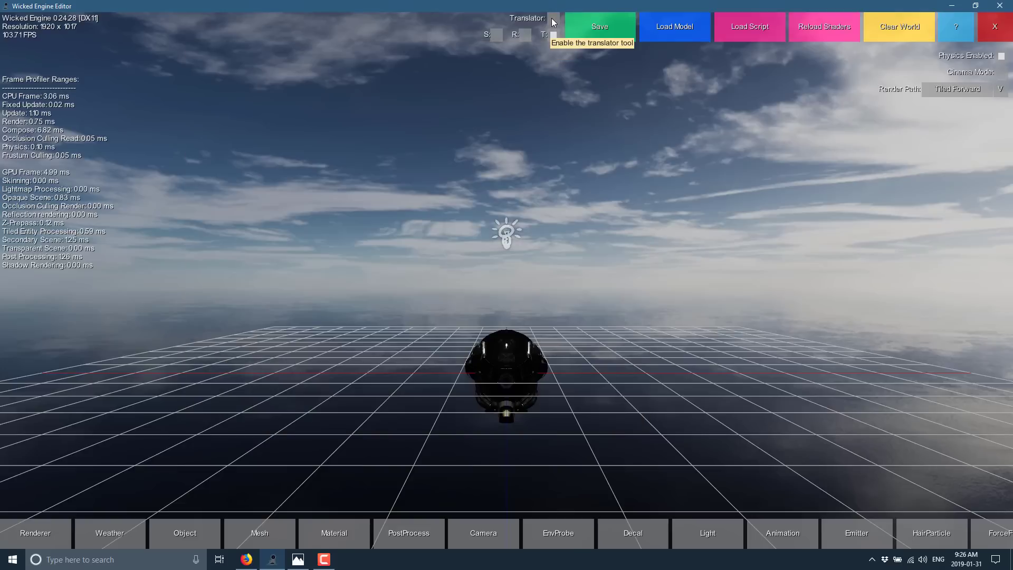
Step: Move the helmet left along X and raise the new light above it
{"action": "right_click", "coordinate": [516, 357]}
{"action": "left_click_drag", "start_coordinate": [526, 377], "coordinate": [434, 377]}
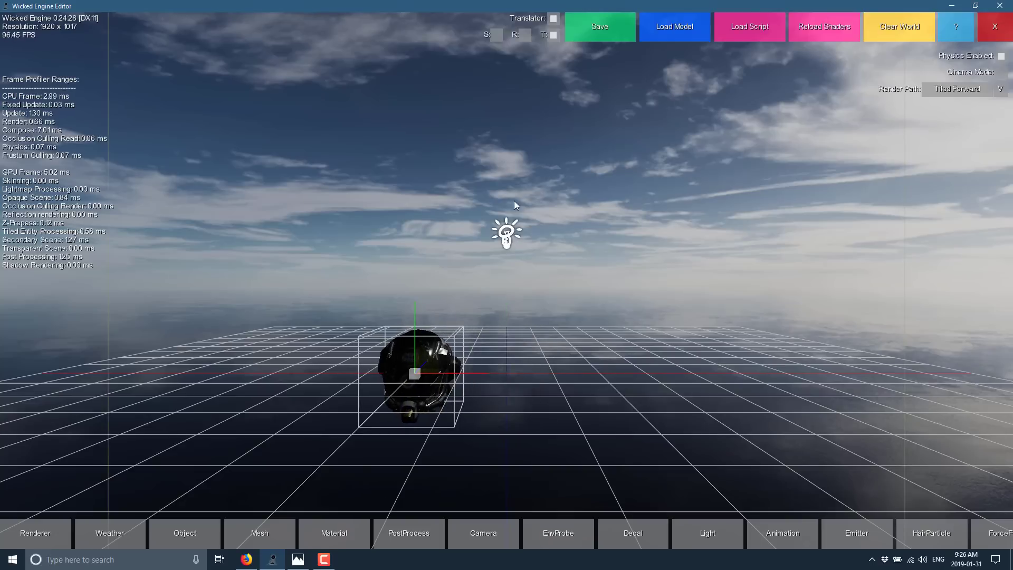
{"action": "right_click", "coordinate": [507, 232]}
{"action": "left_click_drag", "start_coordinate": [508, 236], "coordinate": [408, 358]}
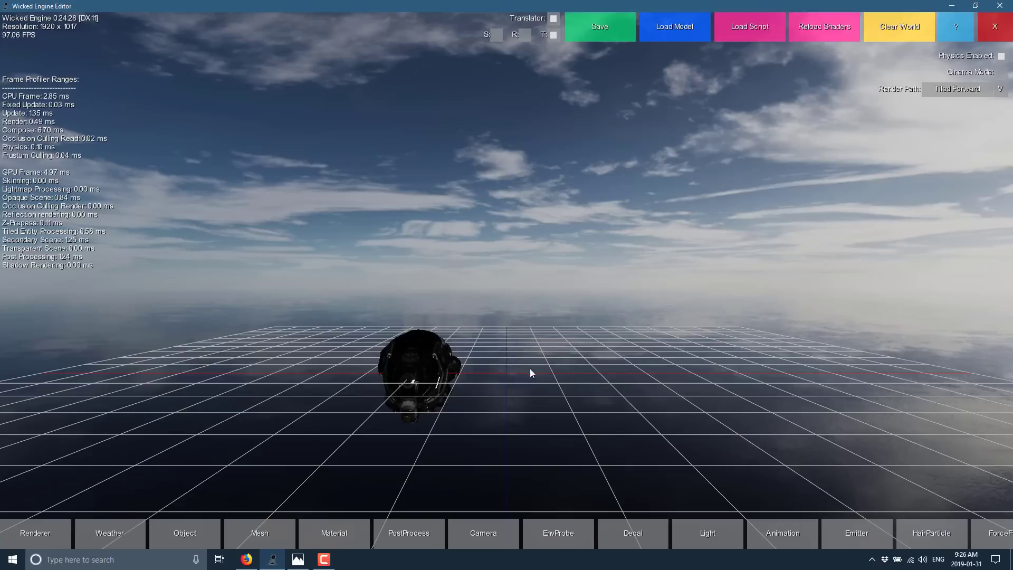
{"action": "left_click_drag", "start_coordinate": [495, 299], "coordinate": [470, 266]}
{"action": "right_click", "coordinate": [559, 406]}
Step: Fly the camera around and above the lit helmet to inspect it
{"action": "key", "text": "a"}
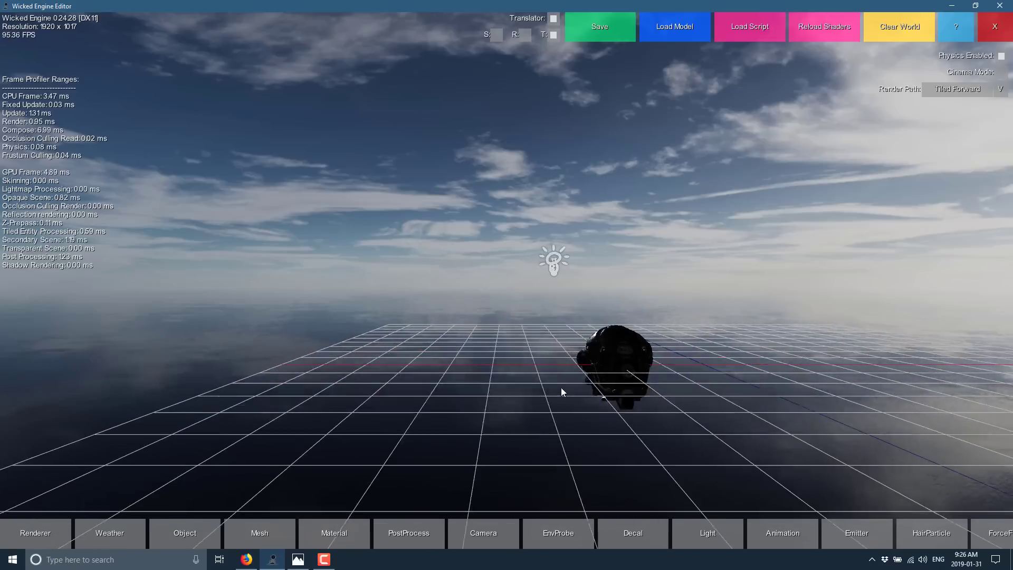
{"action": "key", "text": "d"}
{"action": "key", "text": "w"}
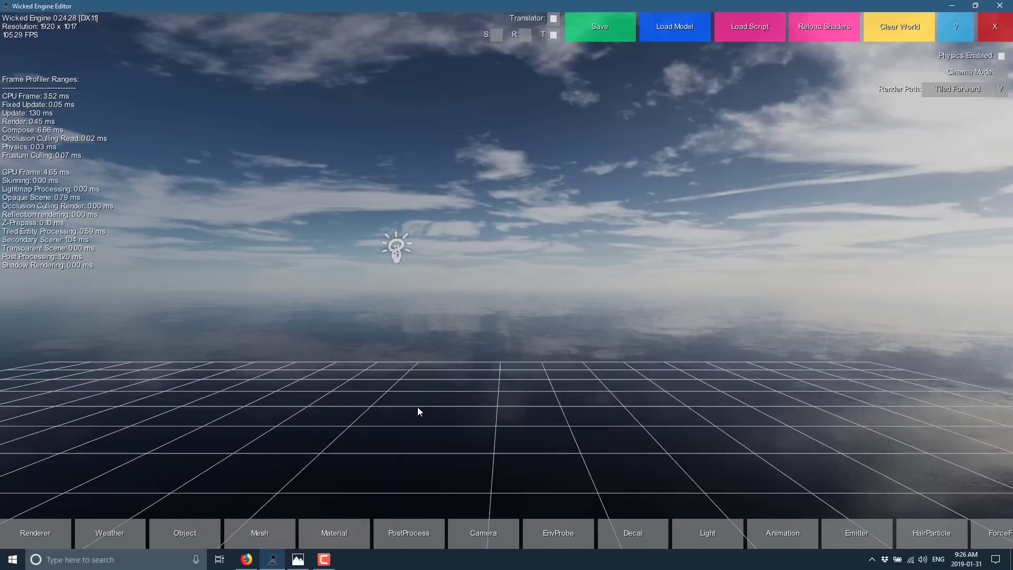
{"action": "key", "text": "s"}
{"action": "right_click_drag", "start_coordinate": [400, 396], "coordinate": [316, 448]}
{"action": "key", "text": "w"}
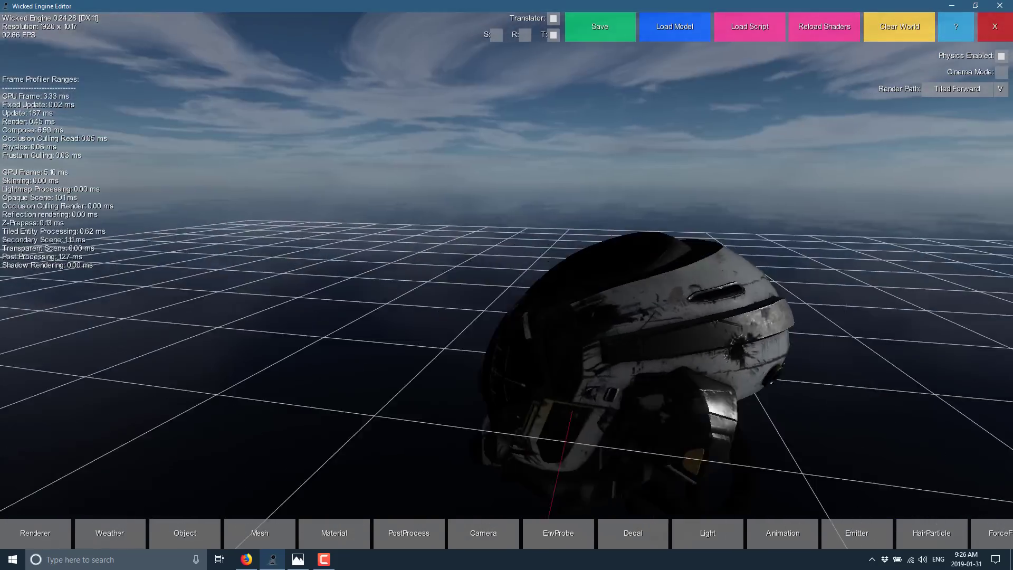
{"action": "key", "text": "a"}
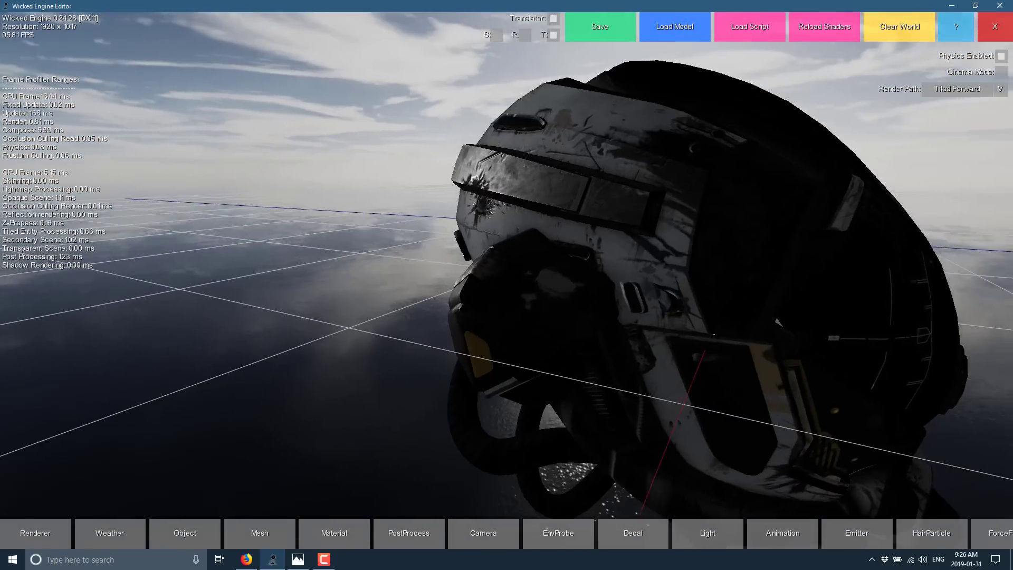
{"action": "key", "text": "s"}
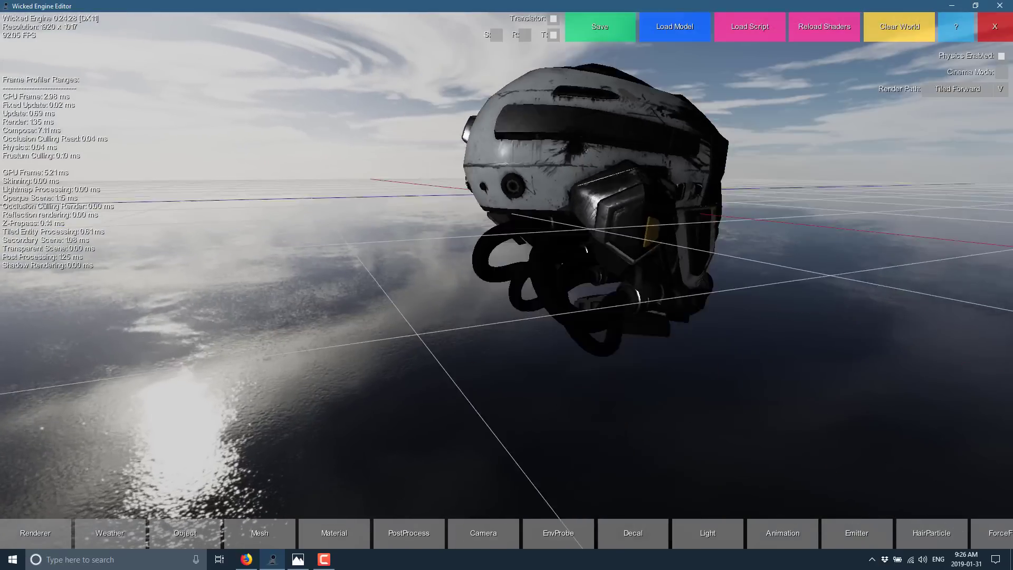
{"action": "key", "text": "e"}
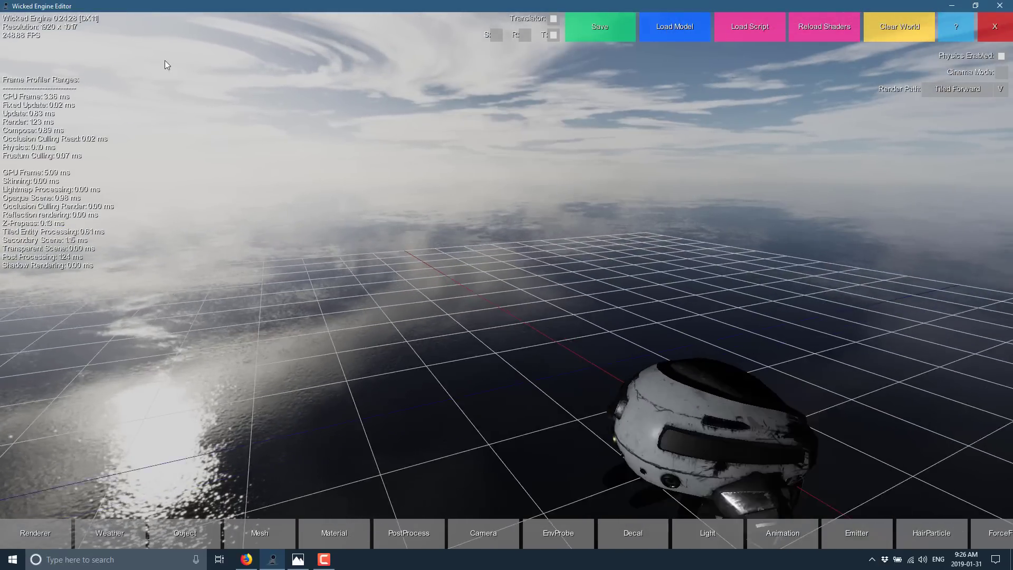
{"action": "key", "text": "d"}
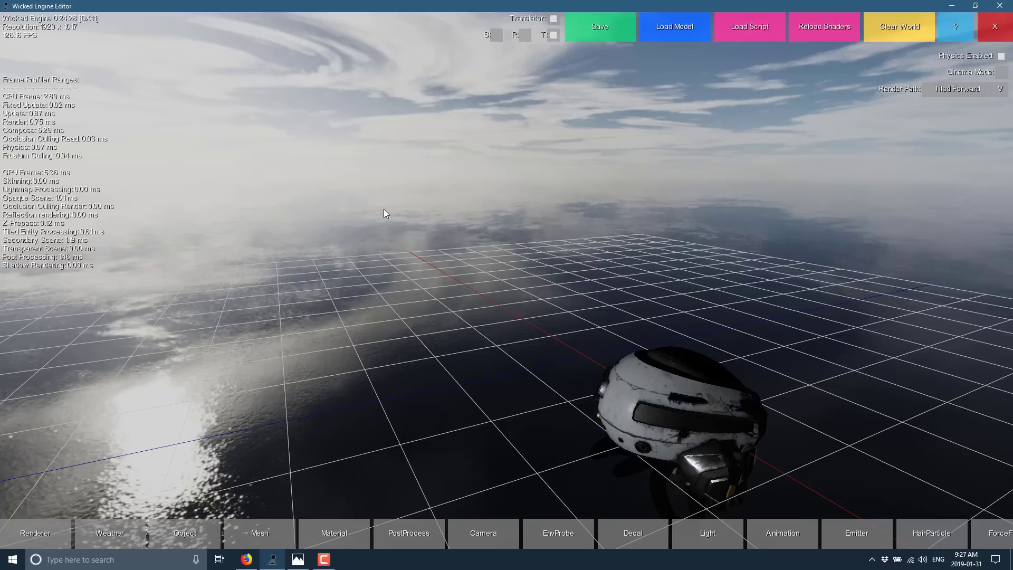
{"action": "key", "text": "w"}
{"action": "right_click_drag", "start_coordinate": [394, 183], "coordinate": [444, 222]}
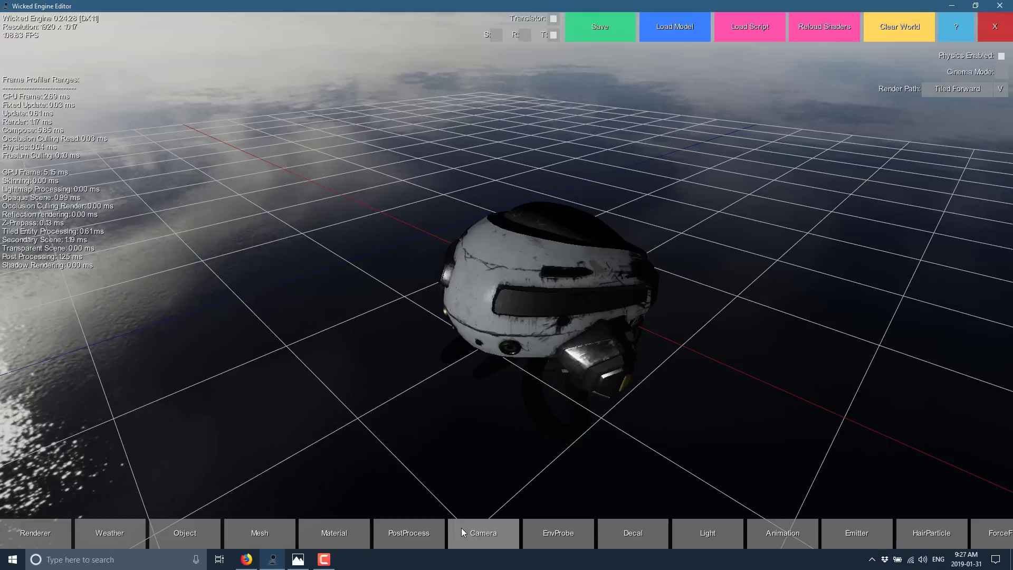
Step: Place an environment probe at the helmet and move the helmet beside the reflective sphere
{"action": "left_click", "coordinate": [559, 529]}
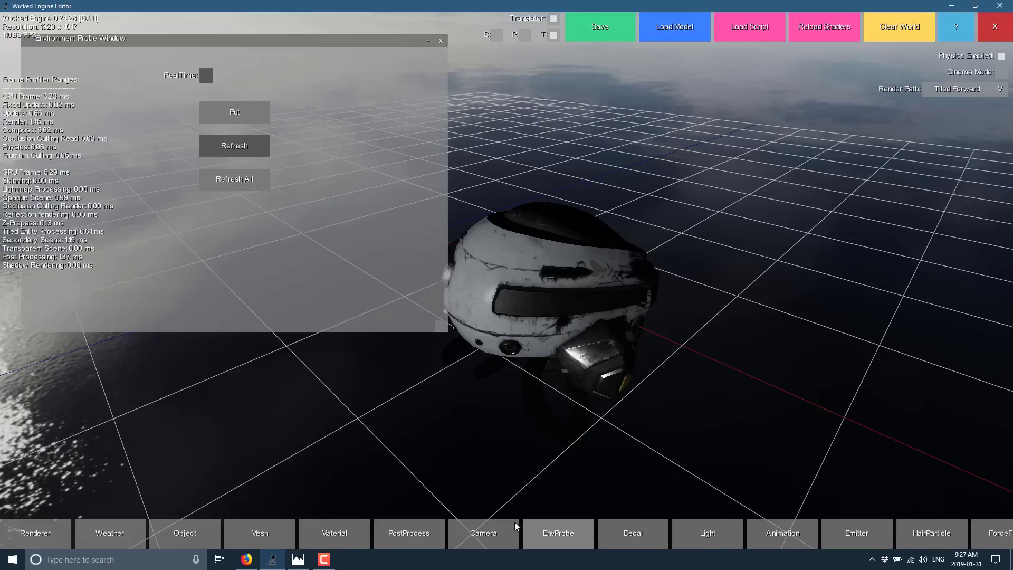
{"action": "left_click", "coordinate": [227, 115]}
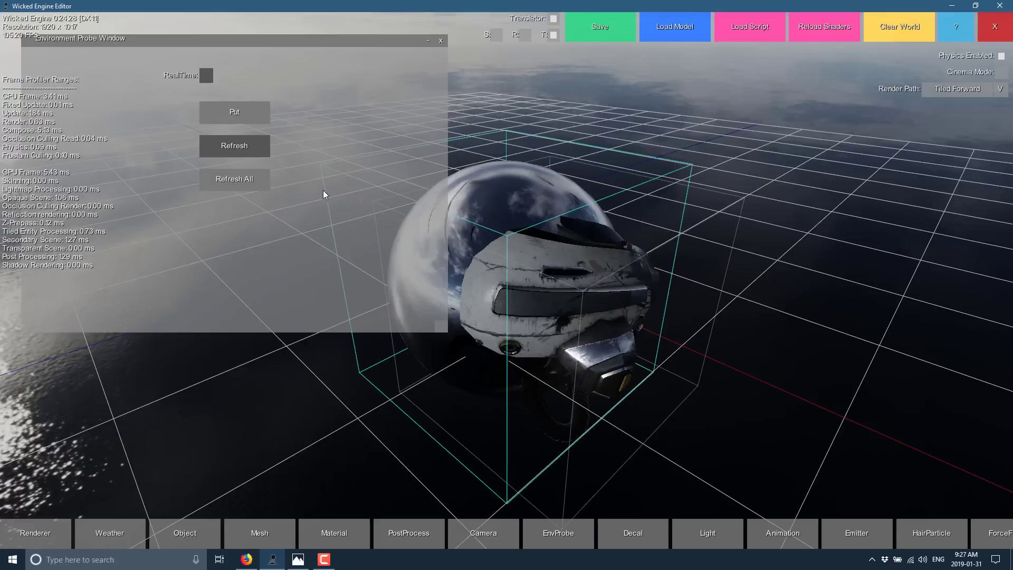
{"action": "left_click", "coordinate": [441, 40]}
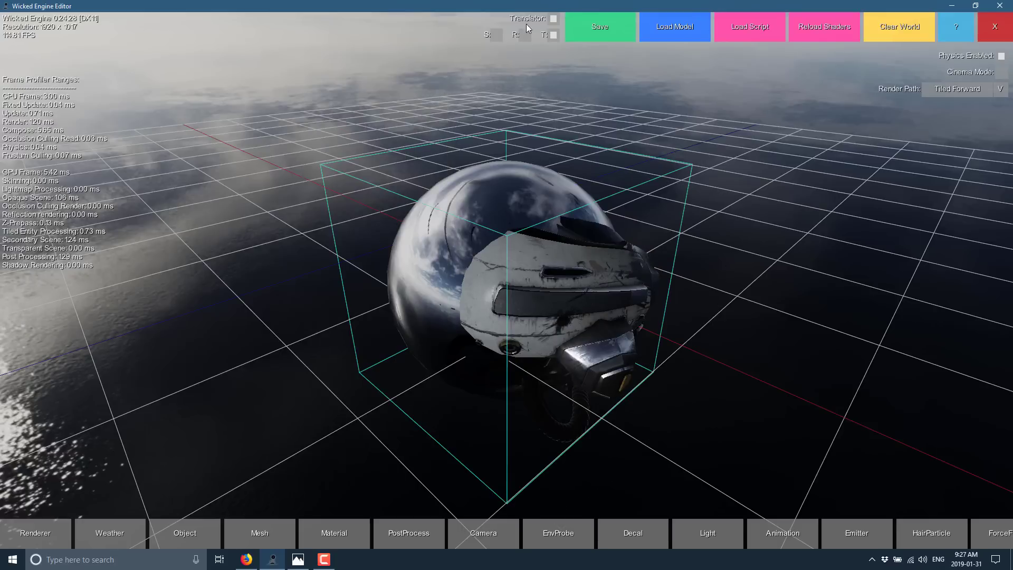
{"action": "left_click", "coordinate": [543, 299]}
{"action": "key", "text": "d"}
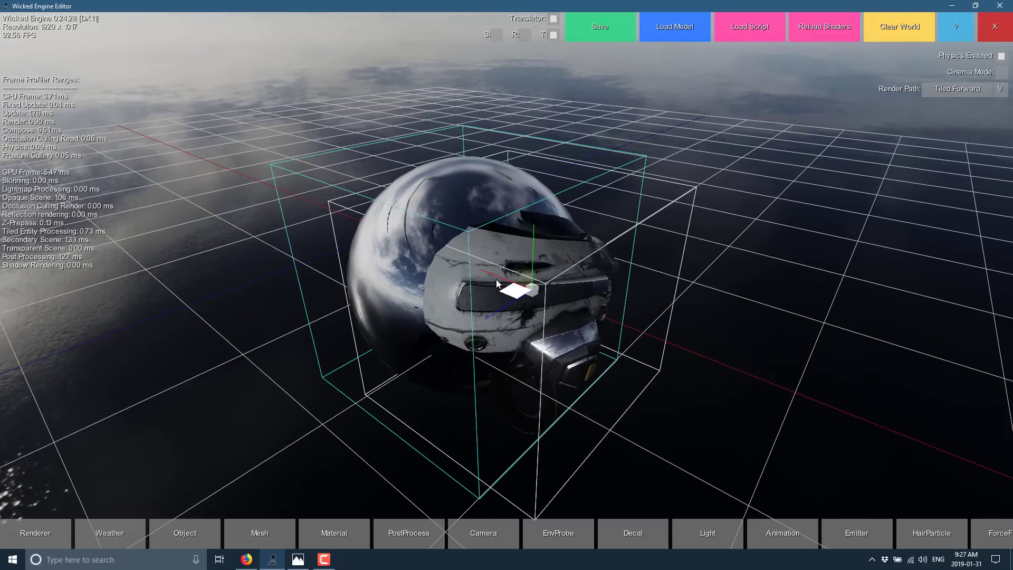
{"action": "left_click_drag", "start_coordinate": [474, 274], "coordinate": [247, 217]}
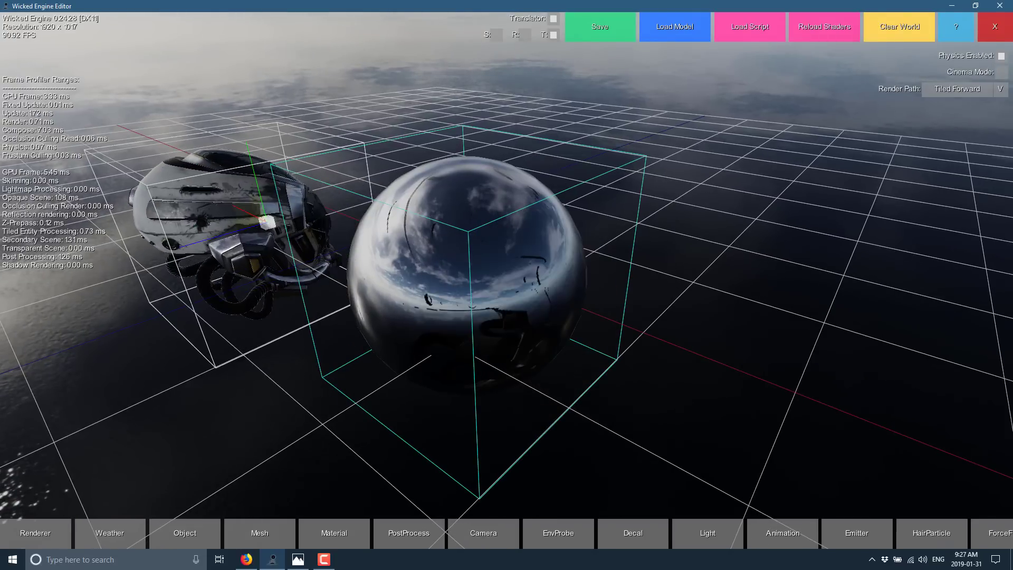
Step: Frame the helmet head-on and centred in view
{"action": "right_click_drag", "start_coordinate": [248, 218], "coordinate": [274, 158]}
{"action": "key", "text": "s"}
{"action": "key", "text": "w"}
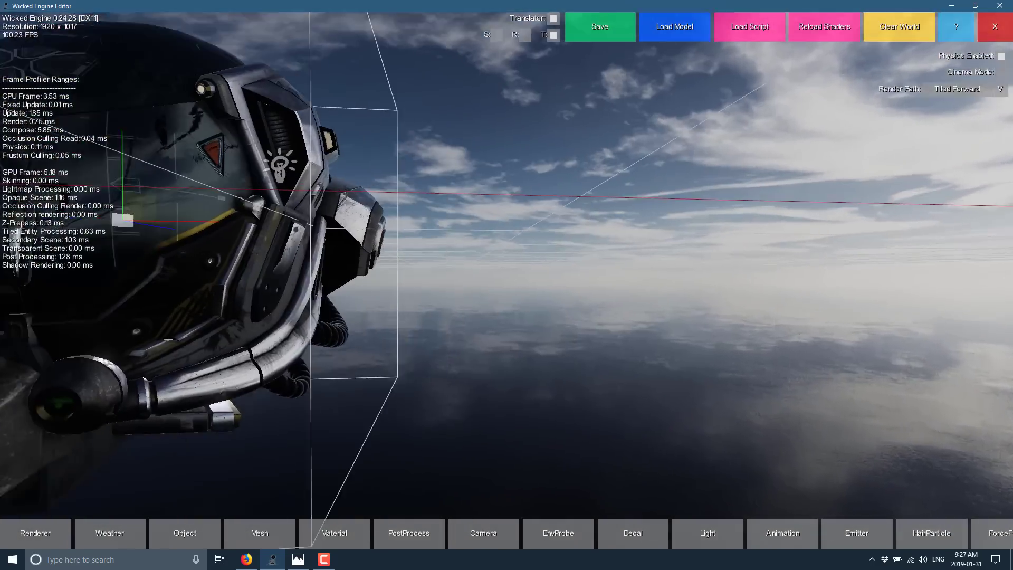
{"action": "key", "text": "s"}
{"action": "mouse_move", "coordinate": [661, 235]}
{"action": "right_mouse_down"}
{"action": "mouse_move", "coordinate": [649, 236]}
{"action": "mouse_move", "coordinate": [661, 235]}
{"action": "right_mouse_up"}
{"action": "key", "text": "s"}
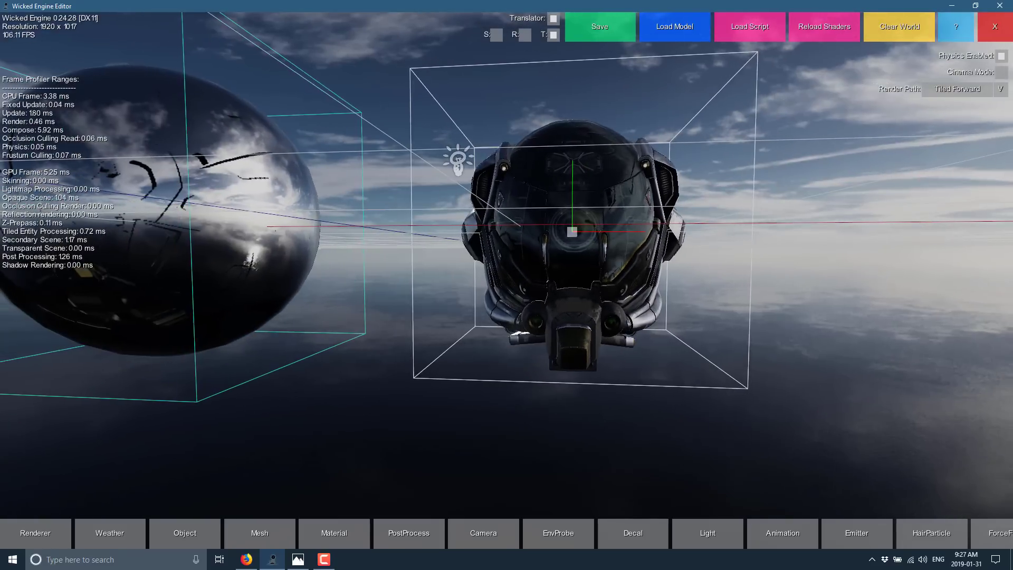
Step: Enable SSAO, depth of field, FXAA, cartoon outline and a sharpen filter at amount 2.884
{"action": "left_click", "coordinate": [404, 540]}
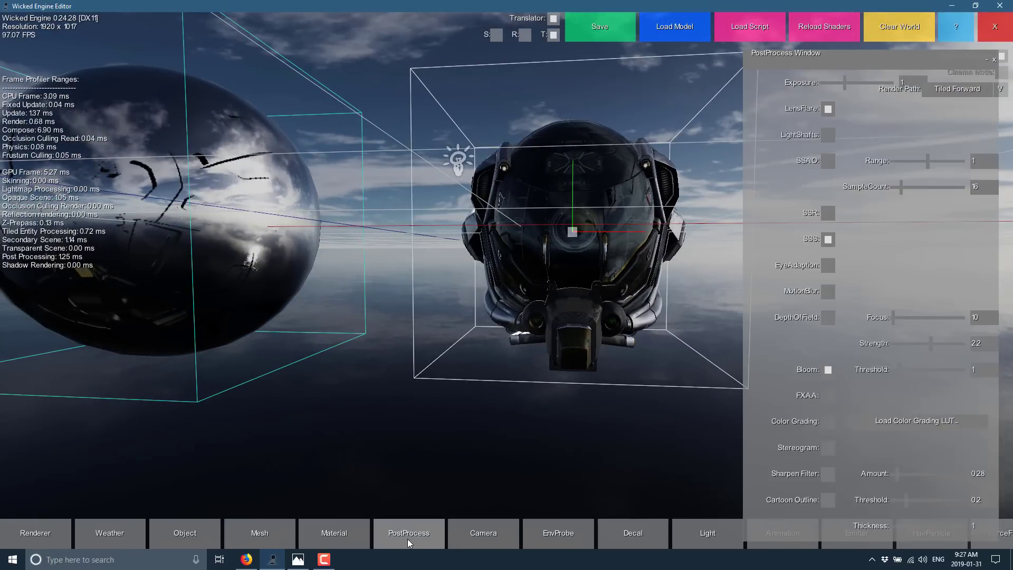
{"action": "left_click", "coordinate": [831, 161]}
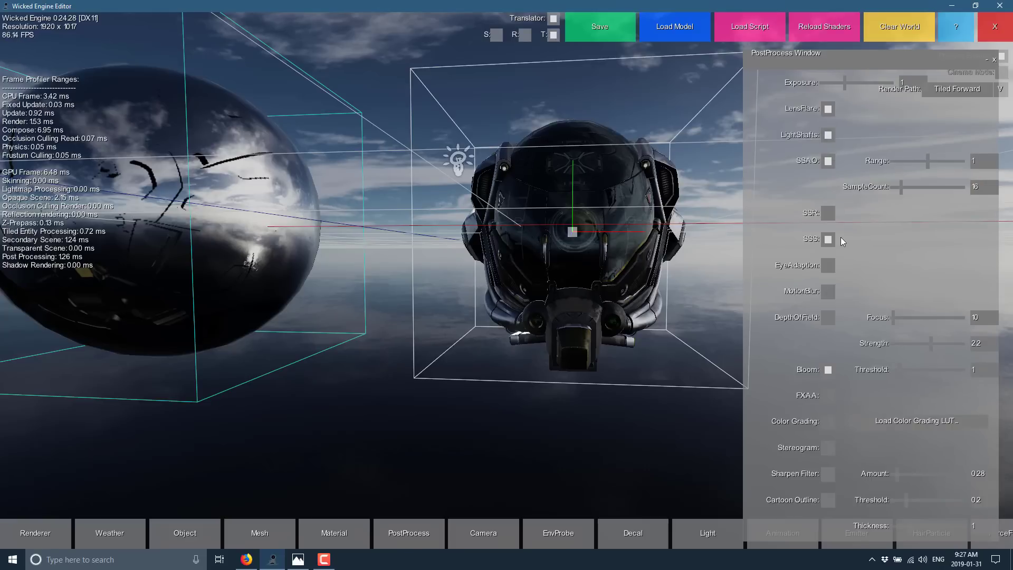
{"action": "left_click", "coordinate": [826, 318]}
{"action": "left_click", "coordinate": [826, 395]}
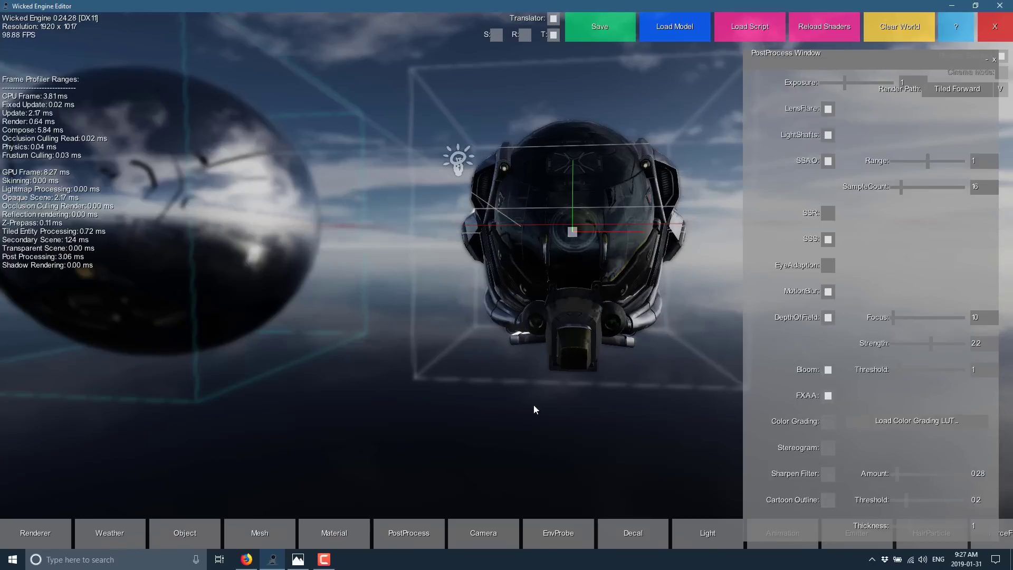
{"action": "left_click", "coordinate": [826, 498]}
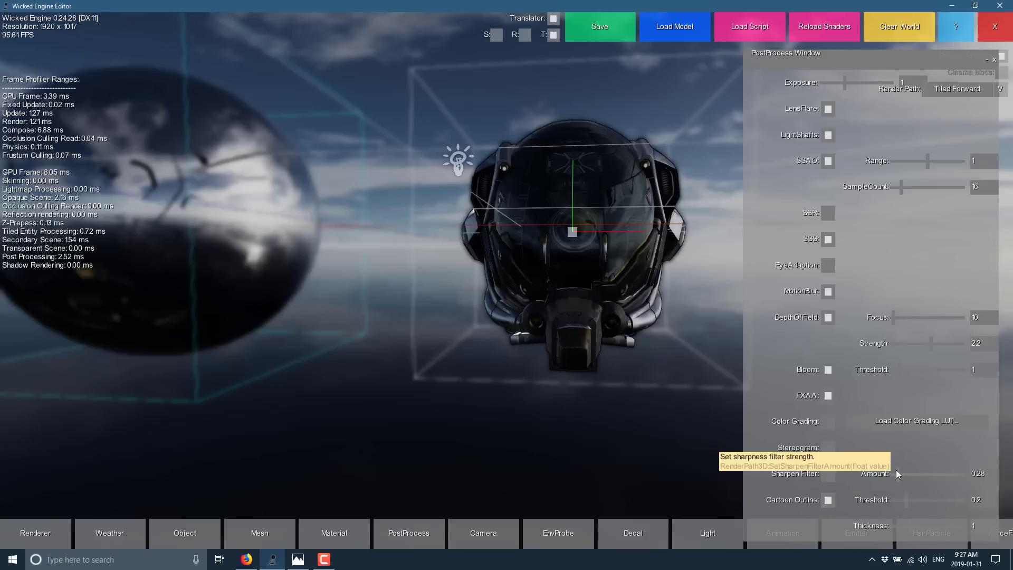
{"action": "left_click_drag", "start_coordinate": [896, 472], "coordinate": [943, 474]}
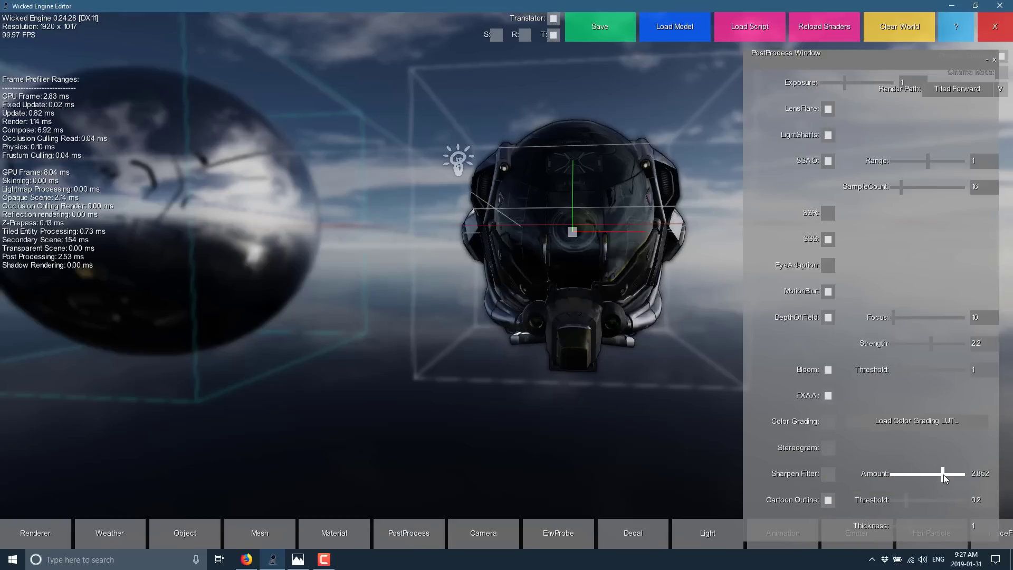
{"action": "left_click", "coordinate": [828, 473]}
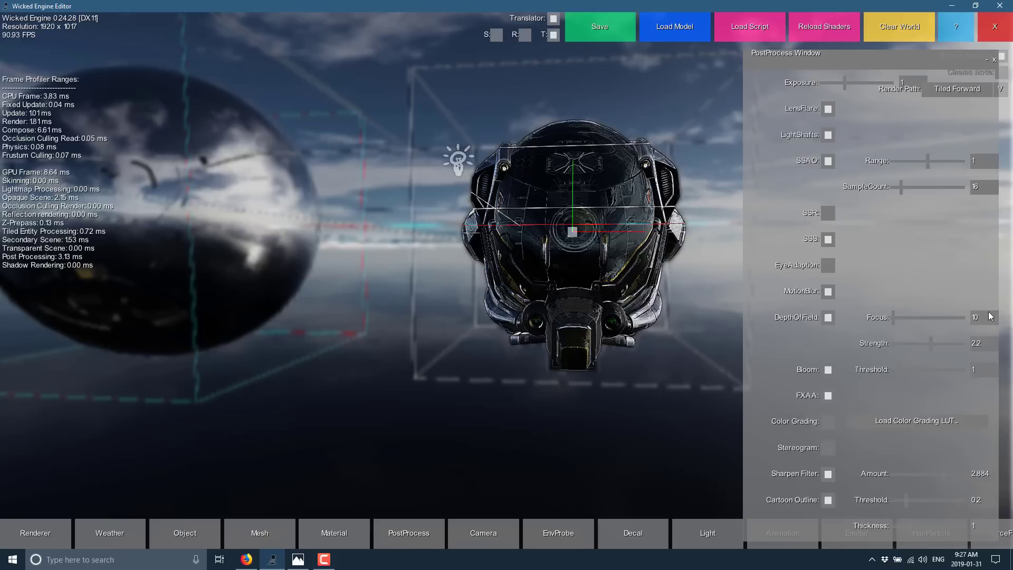
{"action": "left_click_drag", "start_coordinate": [874, 66], "coordinate": [733, 80]}
Step: Fly in to a close three-quarter view of the helmet and review its material texture maps
{"action": "left_click", "coordinate": [853, 74]}
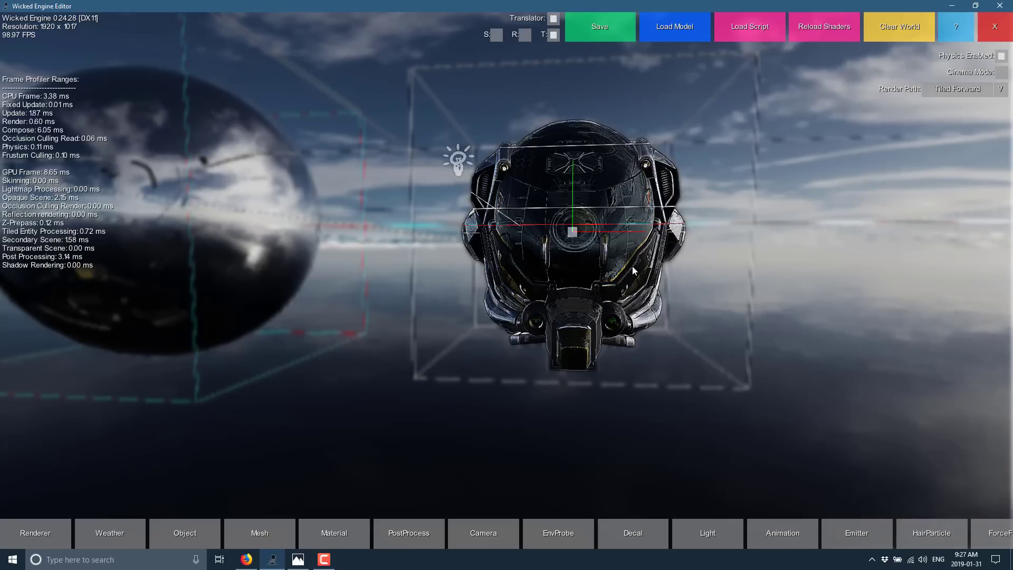
{"action": "key", "text": "w"}
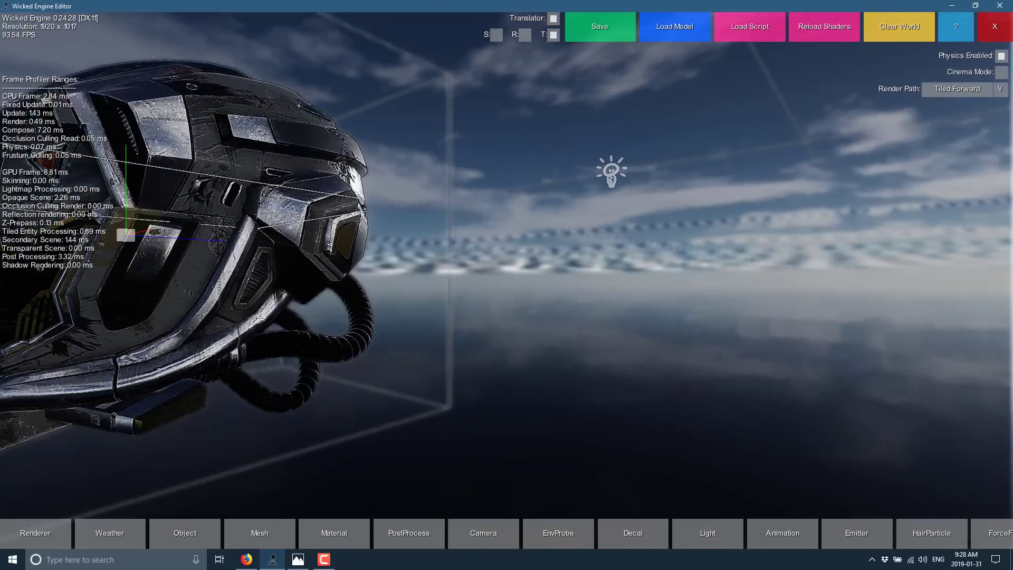
{"action": "mouse_move", "coordinate": [708, 346]}
{"action": "right_mouse_down"}
{"action": "mouse_move", "coordinate": [665, 346]}
{"action": "mouse_move", "coordinate": [709, 347]}
{"action": "right_mouse_up"}
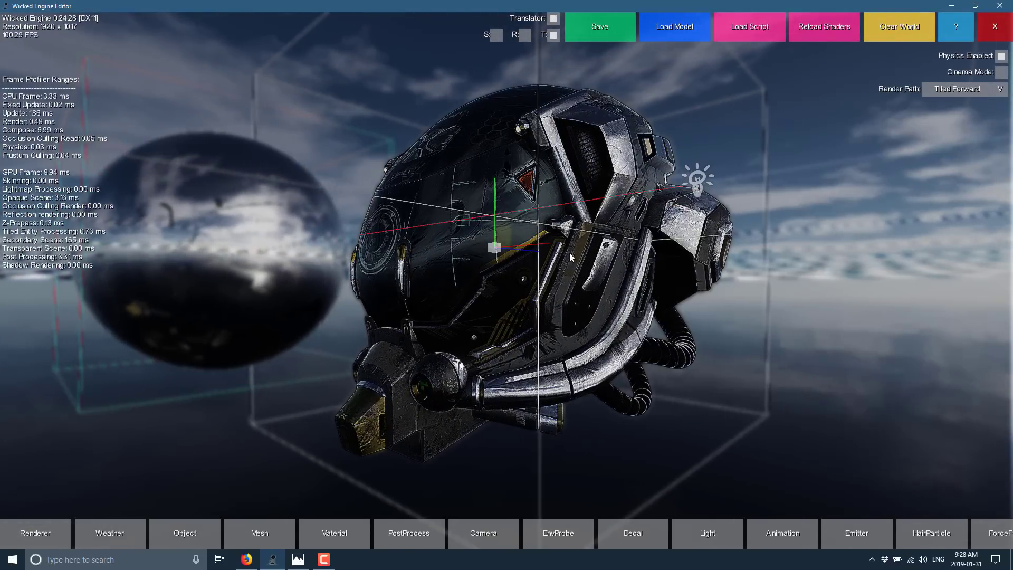
{"action": "left_click", "coordinate": [332, 527]}
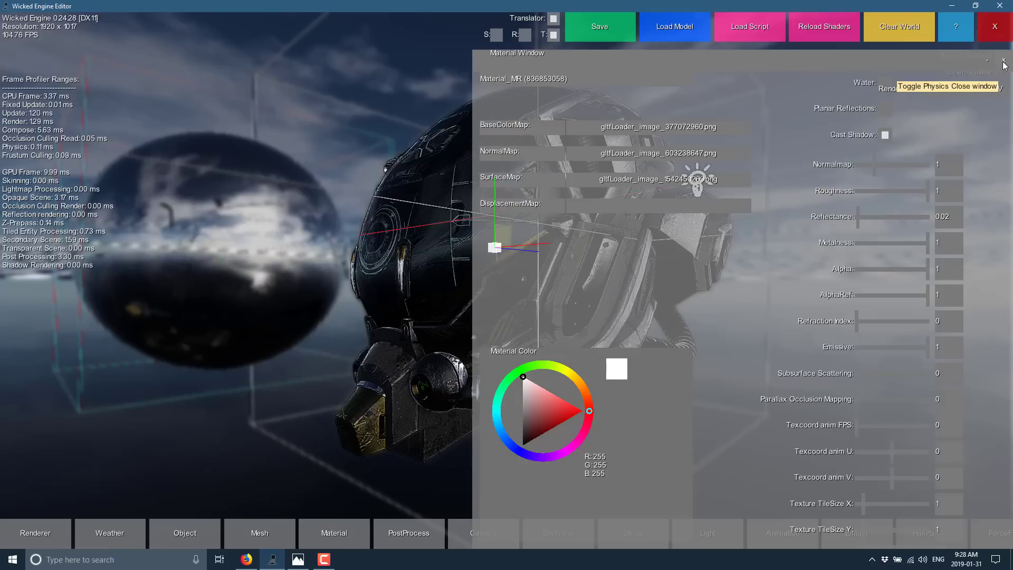
{"action": "left_click_drag", "start_coordinate": [921, 64], "coordinate": [800, 99]}
Step: Switch the render path to Path Tracing and orbit the path-traced scene
{"action": "left_click", "coordinate": [802, 97]}
{"action": "left_click", "coordinate": [1002, 90]}
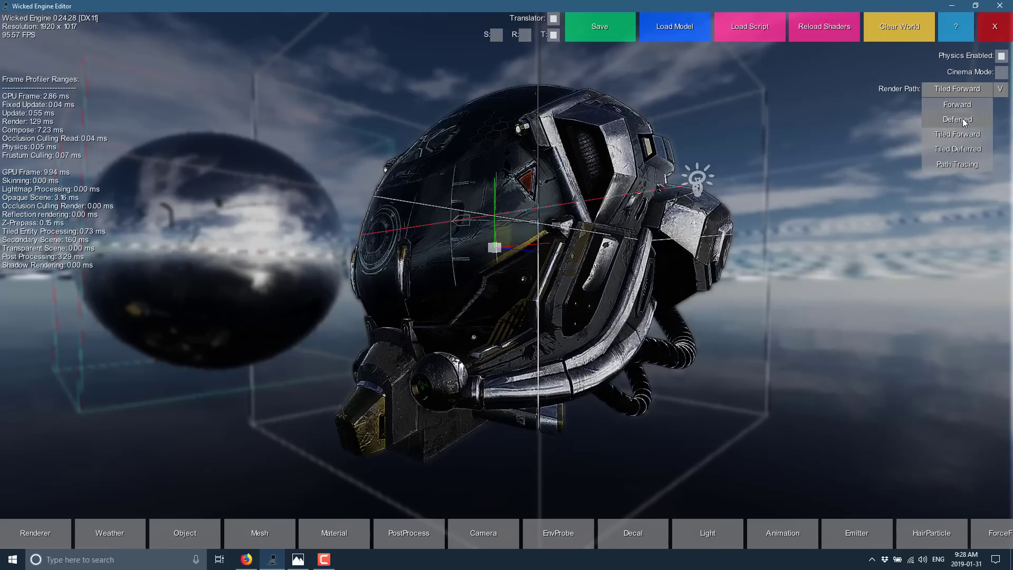
{"action": "left_click", "coordinate": [964, 164]}
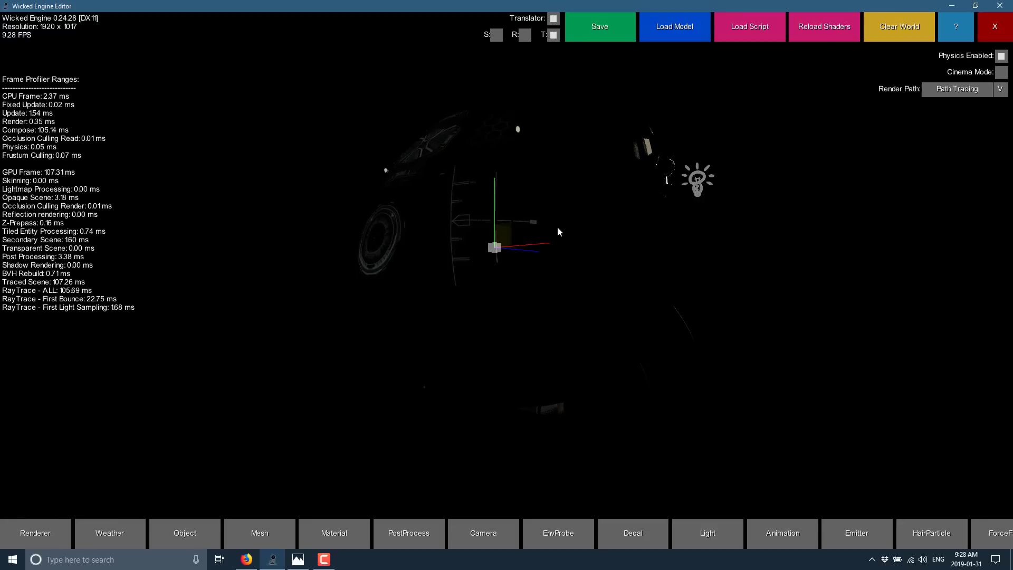
{"action": "mouse_move", "coordinate": [876, 175]}
{"action": "right_mouse_down"}
{"action": "mouse_move", "coordinate": [834, 194]}
{"action": "mouse_move", "coordinate": [980, 110]}
{"action": "right_mouse_up"}
Step: Change the render path to Forward and orbit back to the helmet
{"action": "left_click", "coordinate": [958, 89]}
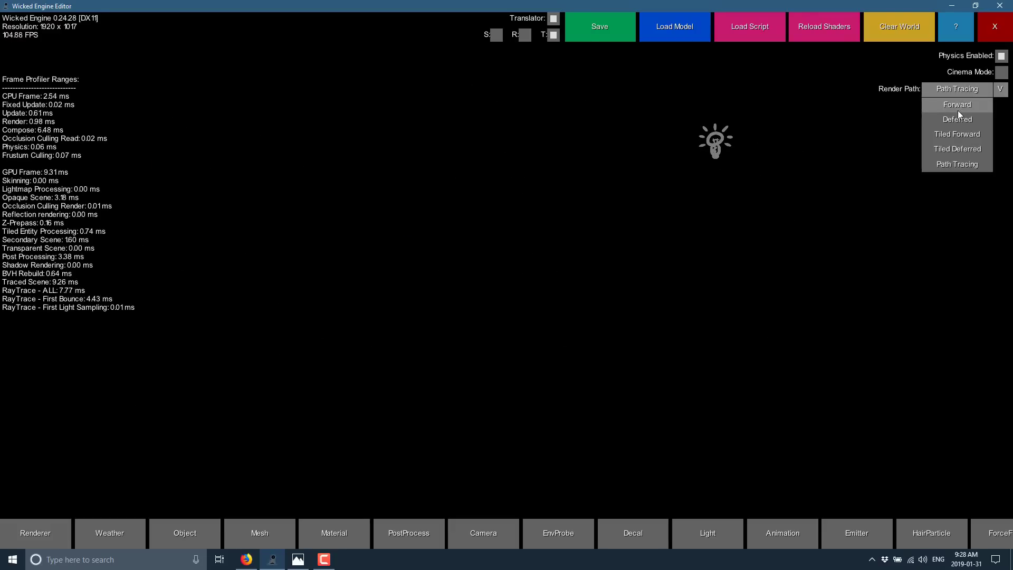
{"action": "left_click", "coordinate": [957, 110]}
{"action": "right_click_drag", "start_coordinate": [758, 155], "coordinate": [983, 62]}
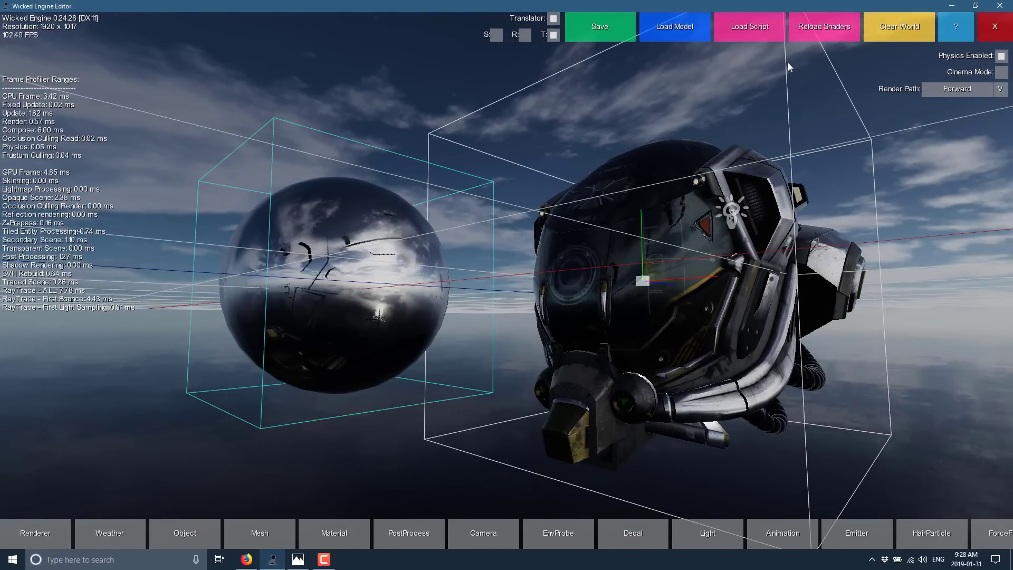
Step: Browse the bundled scripts folder without loading one, then show the camera settings (FOV 60, far plane 800)
{"action": "left_click", "coordinate": [757, 22]}
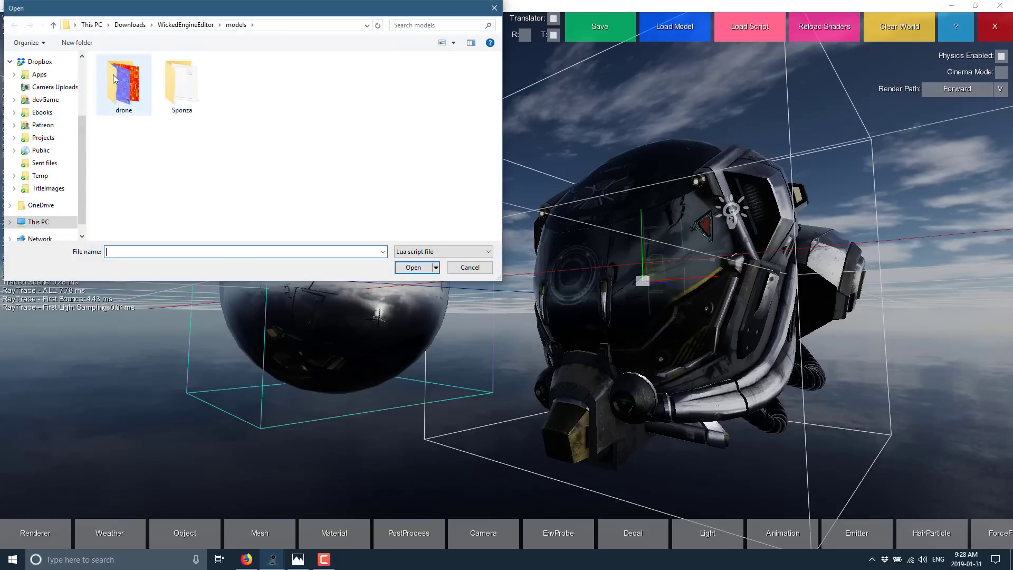
{"action": "left_click", "coordinate": [195, 25]}
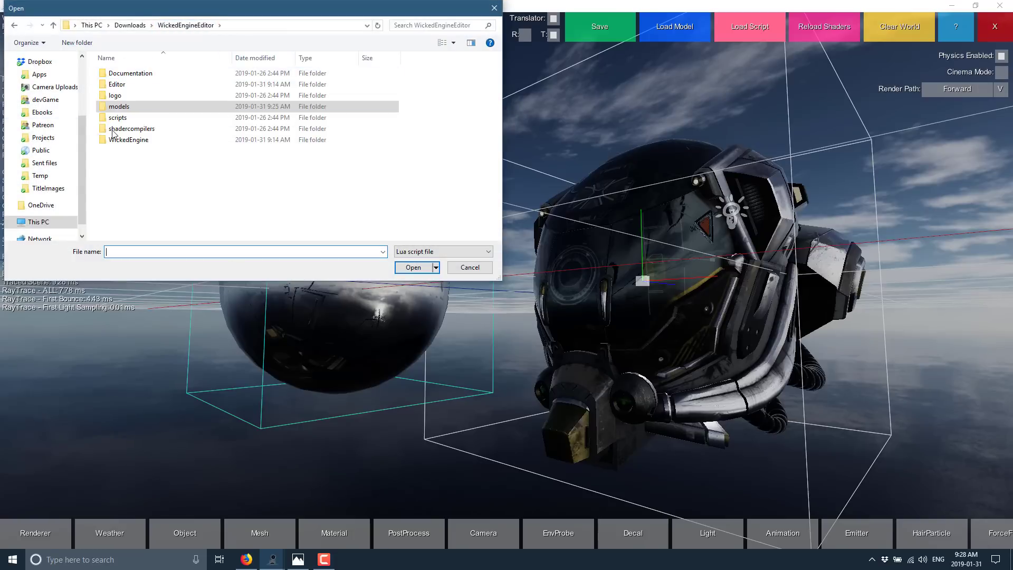
{"action": "double_click", "coordinate": [121, 118]}
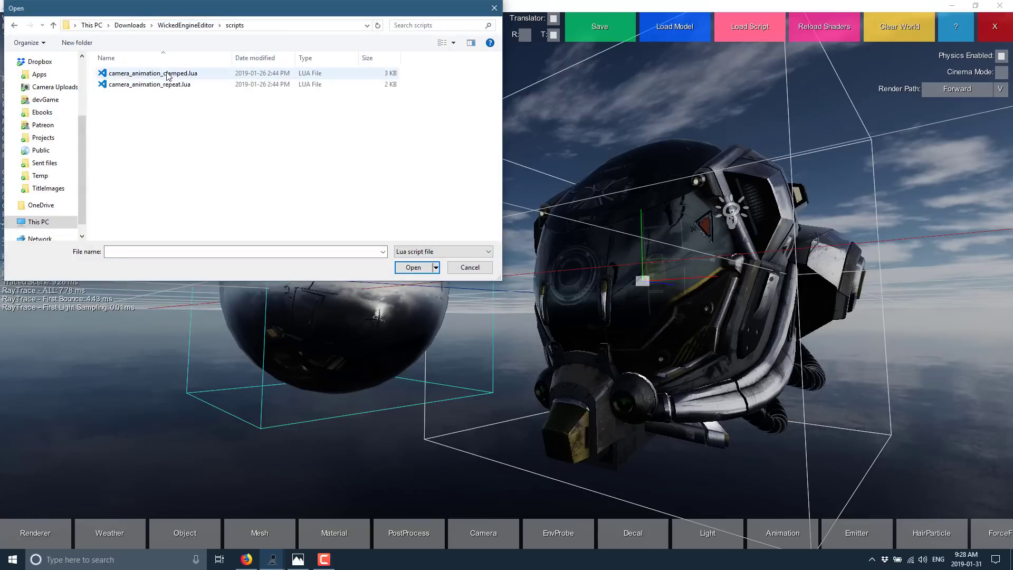
{"action": "left_click", "coordinate": [470, 268]}
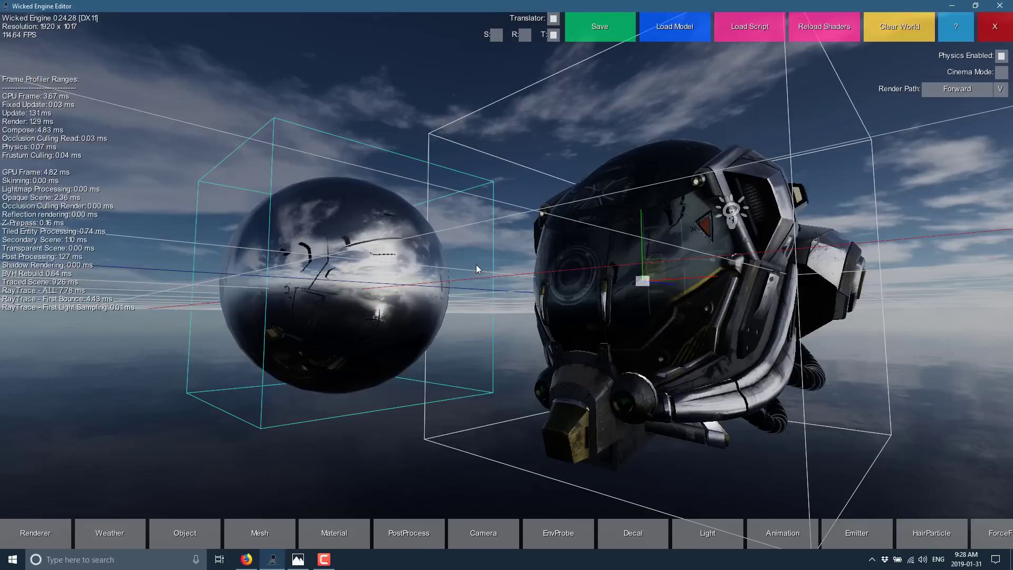
{"action": "left_click", "coordinate": [491, 532]}
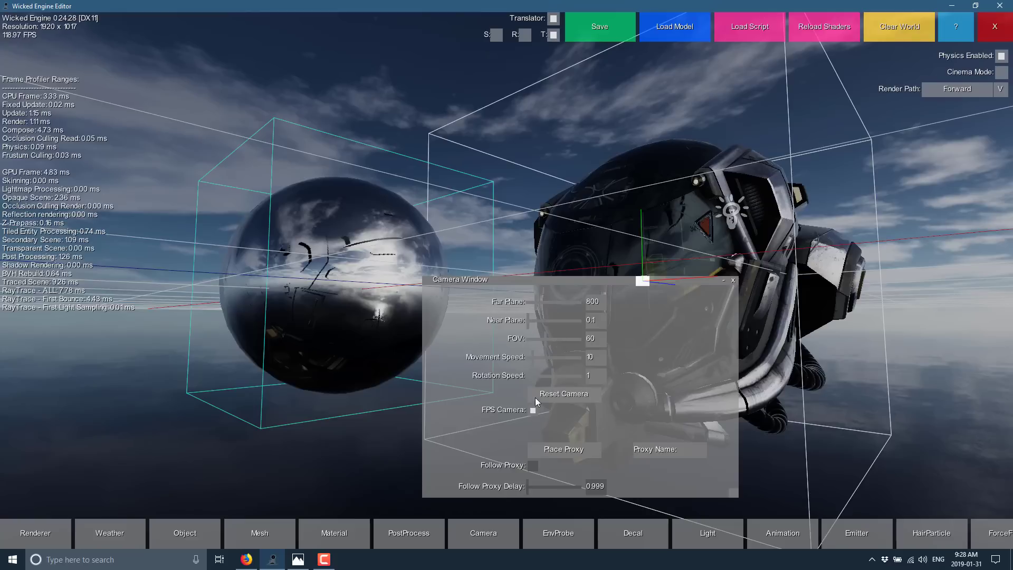
Step: Add a particle emitter and pull the camera back to see it between sphere and helmet
{"action": "left_click", "coordinate": [732, 280]}
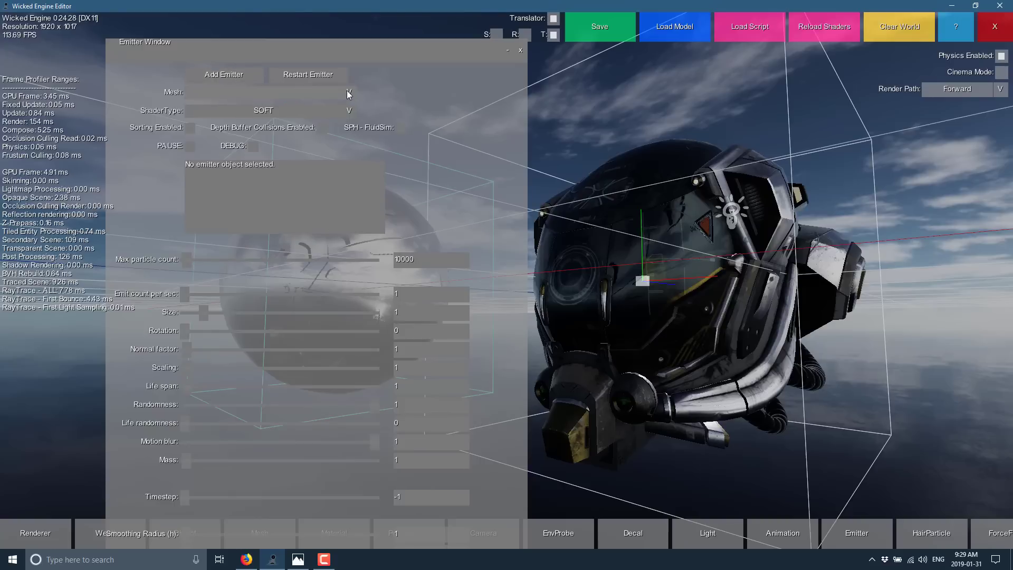
{"action": "left_click", "coordinate": [239, 74]}
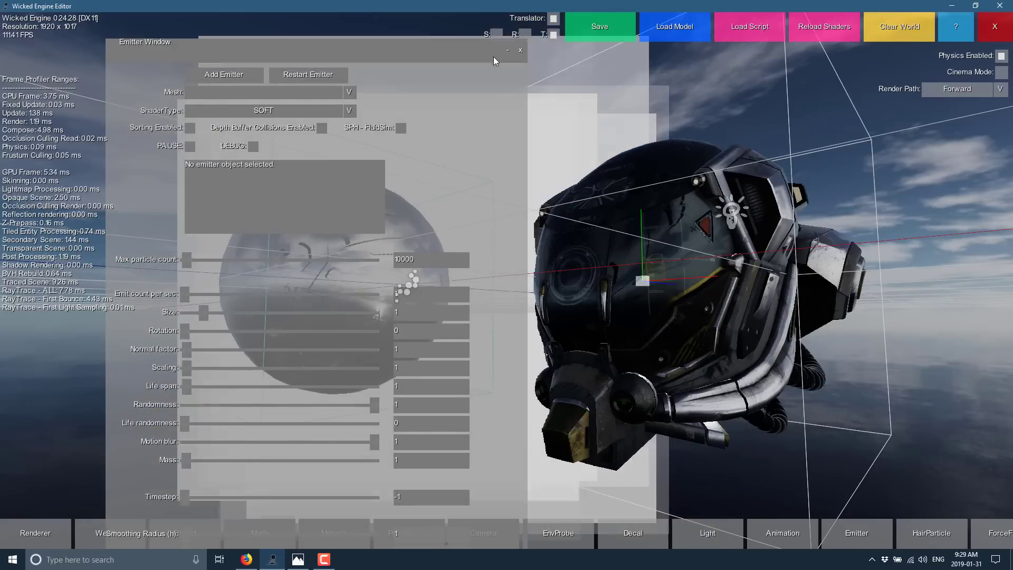
{"action": "left_click", "coordinate": [521, 50]}
{"action": "right_click_drag", "start_coordinate": [529, 74], "coordinate": [602, 211]}
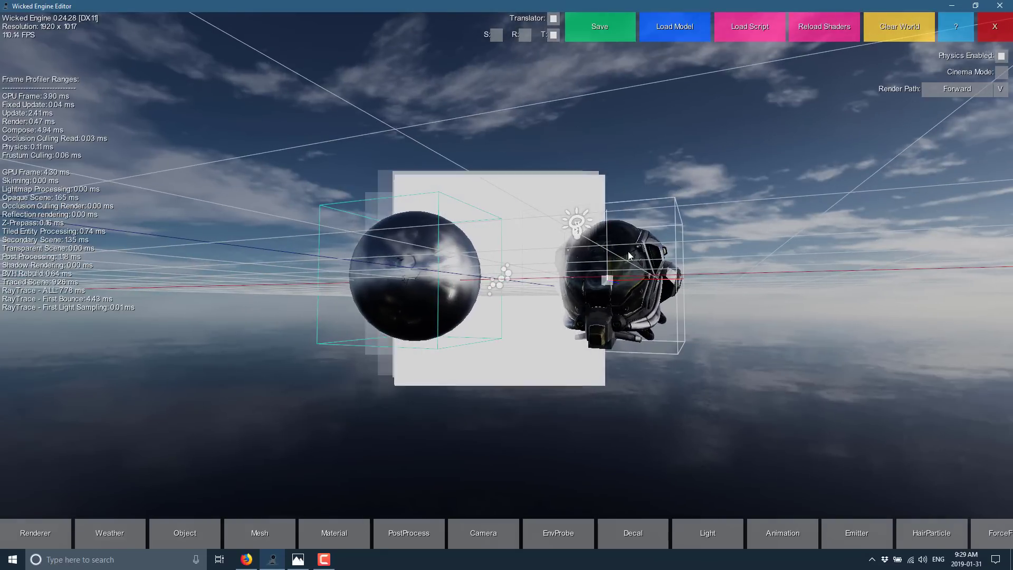
Step: Enable rigid-body physics on the helmet, keeping the Box collision shape
{"action": "left_click", "coordinate": [196, 526]}
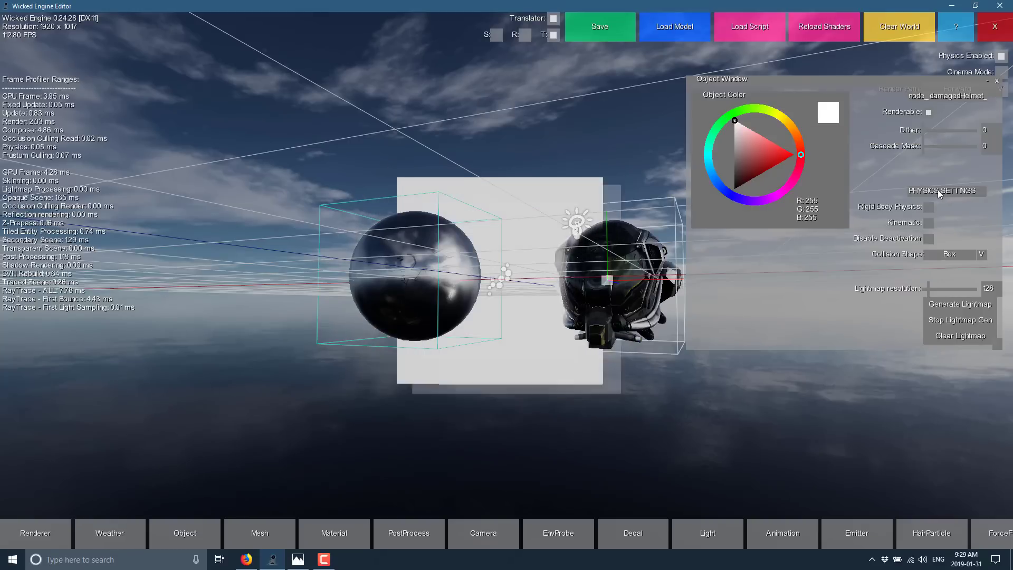
{"action": "left_click", "coordinate": [965, 254]}
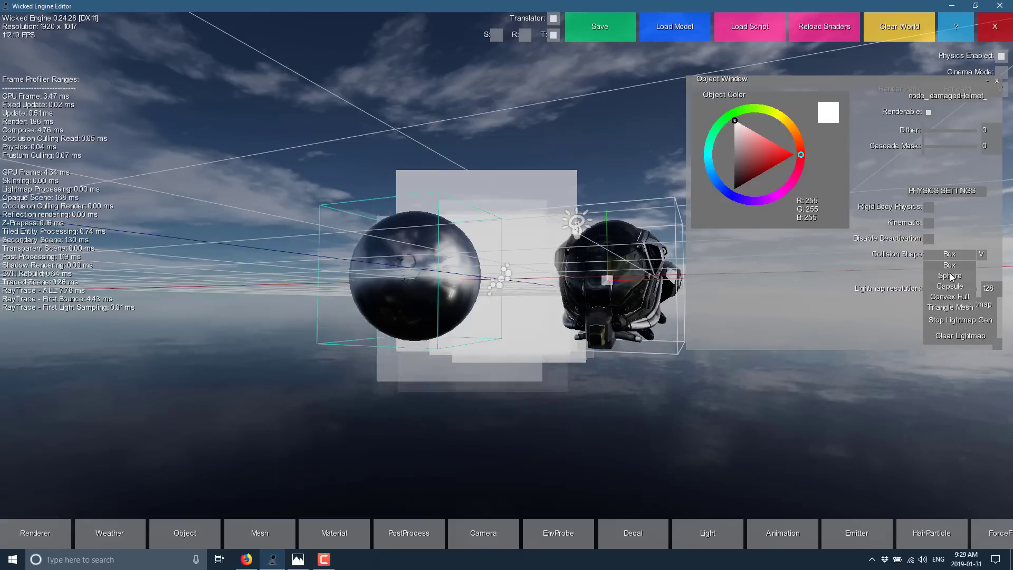
{"action": "left_click", "coordinate": [856, 282]}
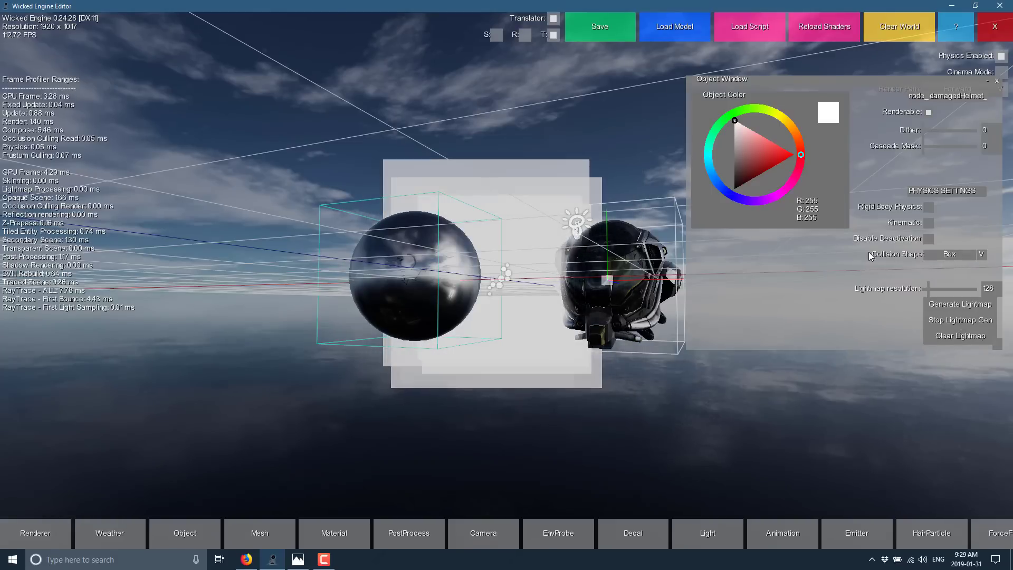
{"action": "left_click", "coordinate": [927, 207]}
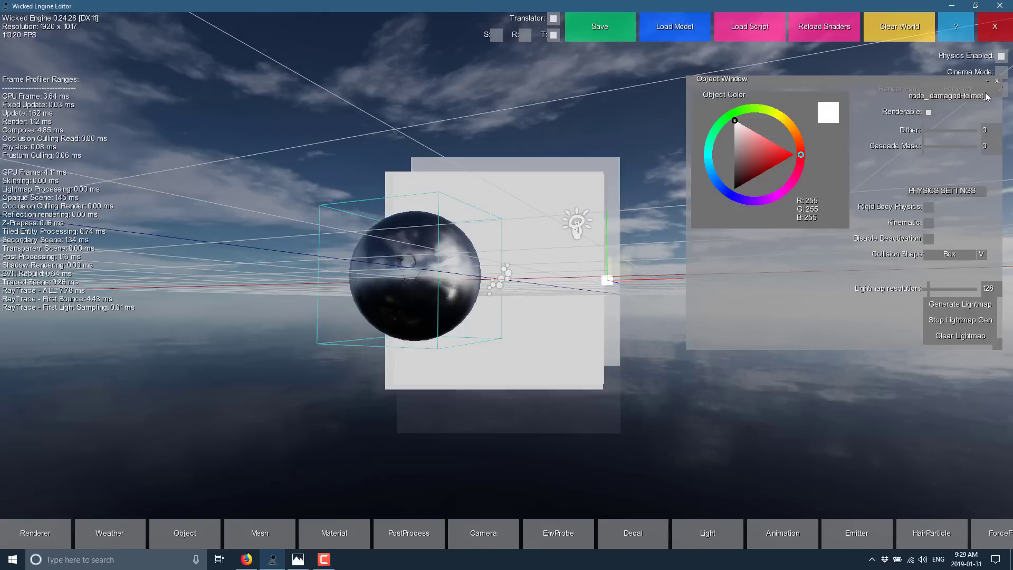
{"action": "left_click", "coordinate": [997, 80]}
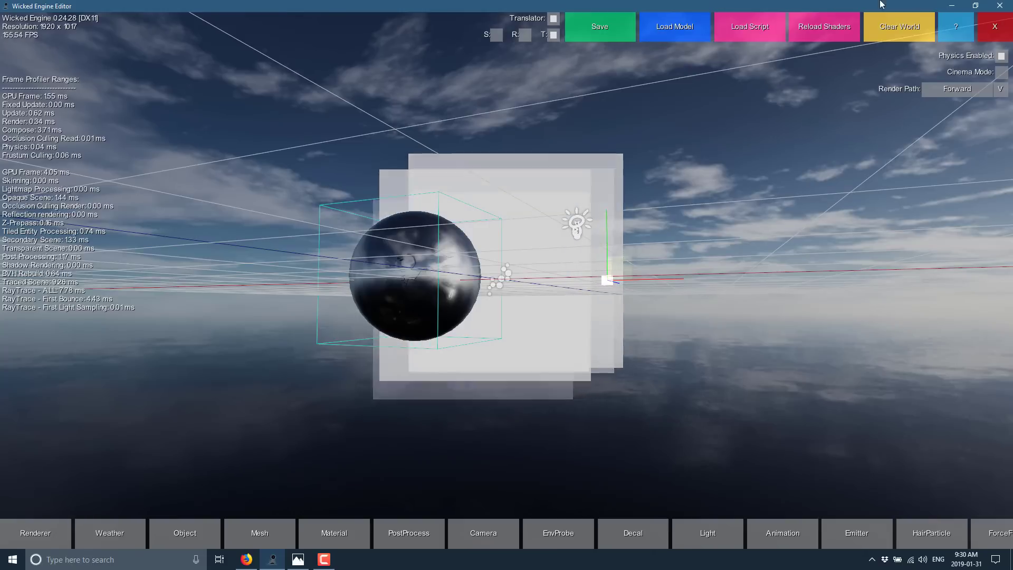
Step: Quit the editor and go back from the Scripting API docs to the WickedEngine README
{"action": "left_click", "coordinate": [993, 28]}
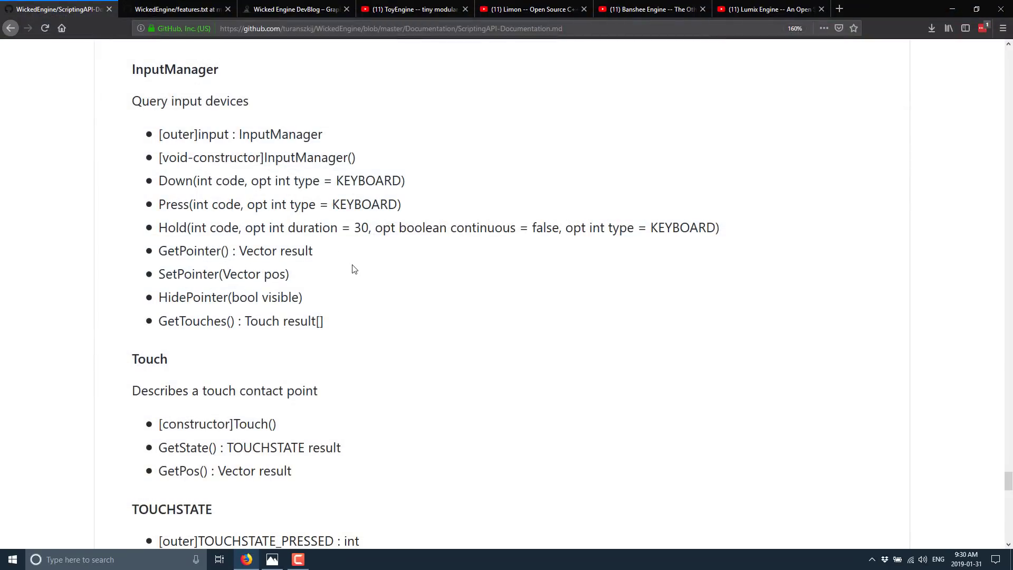
{"action": "scroll", "coordinate": [350, 269], "scroll_direction": "up", "scroll_amount": 10}
{"action": "scroll", "coordinate": [357, 257], "scroll_direction": "up", "scroll_amount": 15}
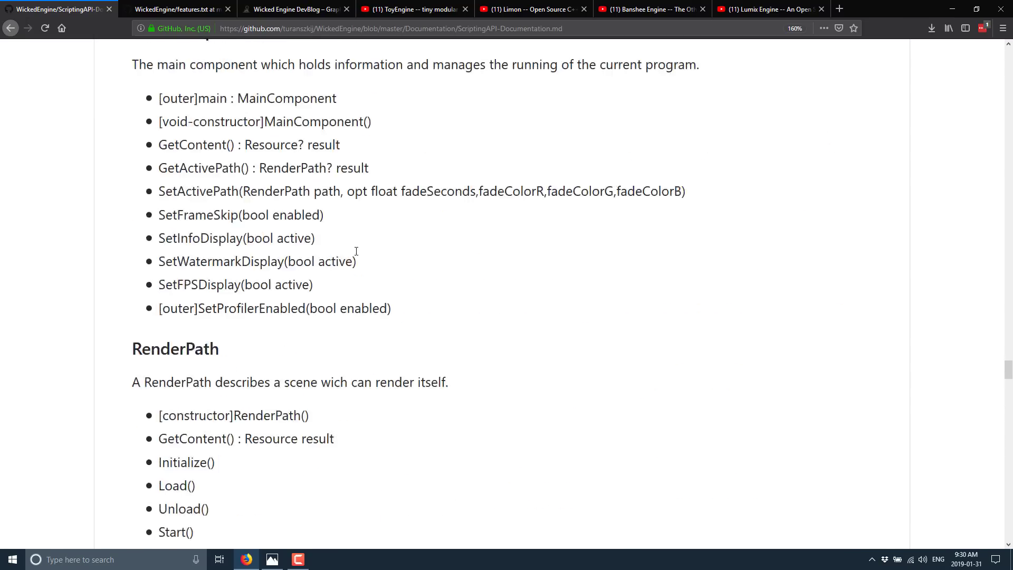
{"action": "key", "text": "alt+Left"}
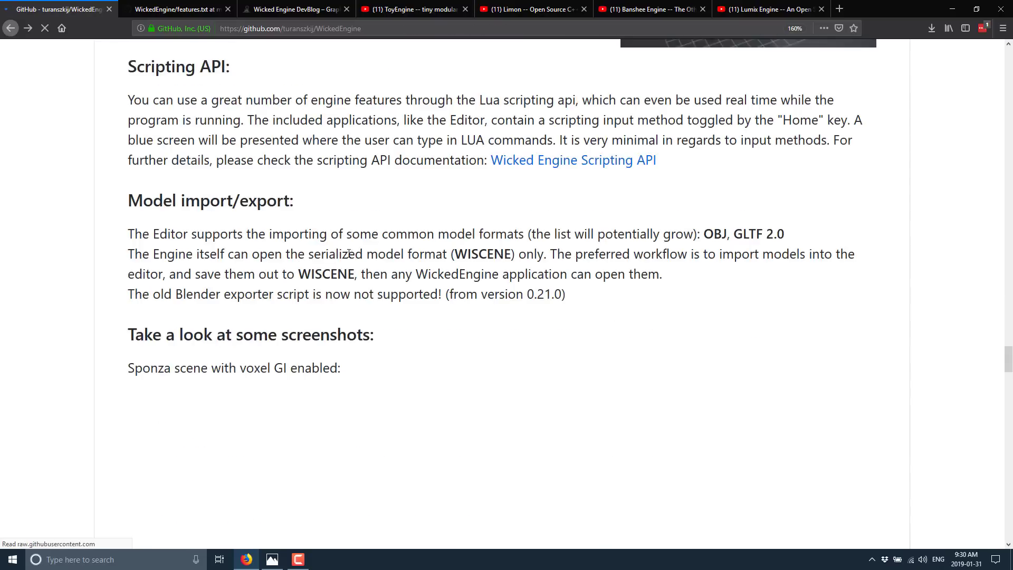
Step: Scroll the README's screenshots and C++ examples, selecting the LoadModel and ClearWorld lines
{"action": "scroll", "coordinate": [558, 350], "scroll_direction": "down", "scroll_amount": 6}
{"action": "scroll", "coordinate": [559, 351], "scroll_direction": "down", "scroll_amount": 20}
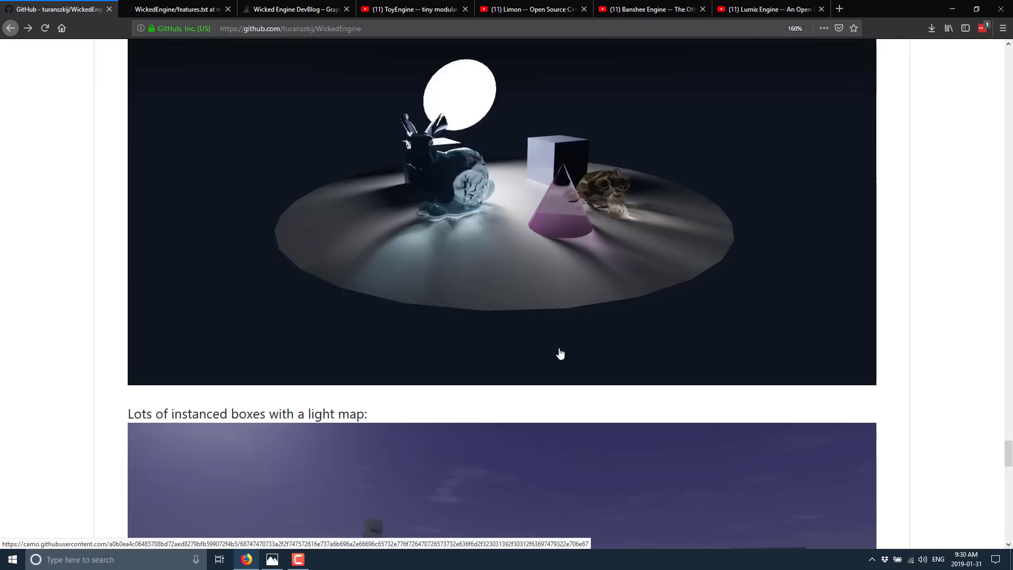
{"action": "scroll", "coordinate": [560, 354], "scroll_direction": "up", "scroll_amount": 20}
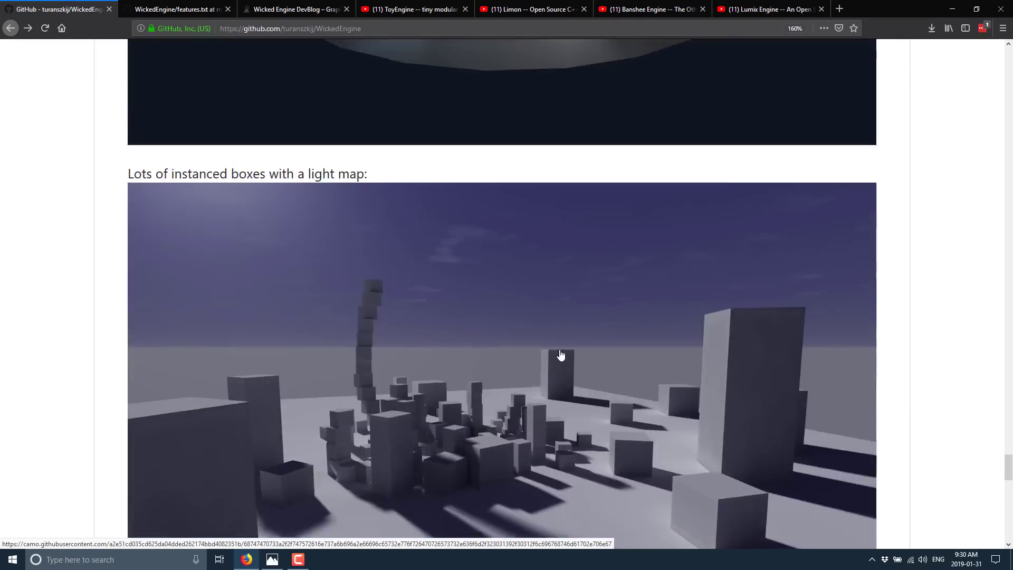
{"action": "scroll", "coordinate": [560, 354], "scroll_direction": "up", "scroll_amount": 15}
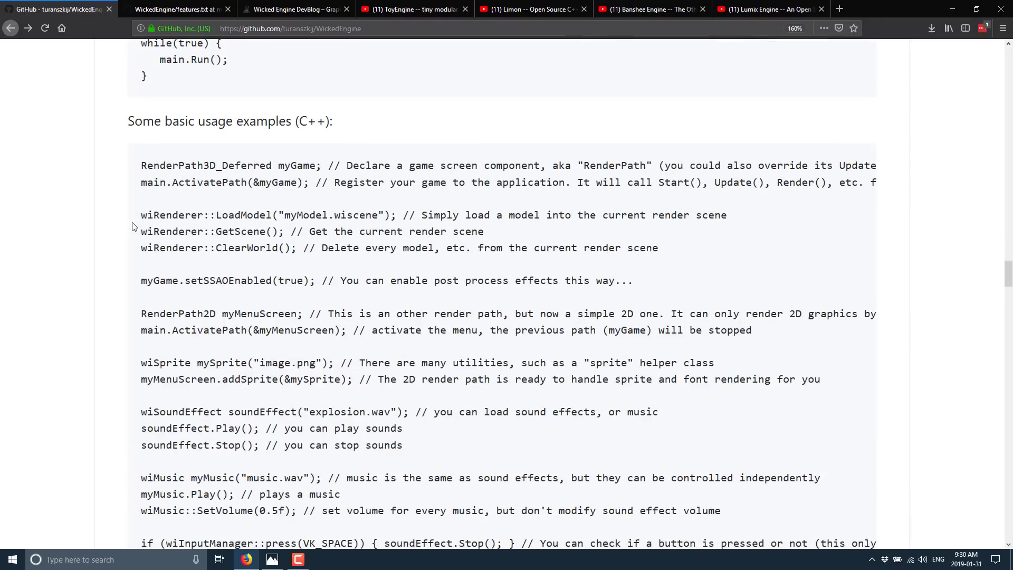
{"action": "left_click_drag", "start_coordinate": [215, 216], "coordinate": [389, 215]}
{"action": "left_click_drag", "start_coordinate": [167, 232], "coordinate": [353, 248]}
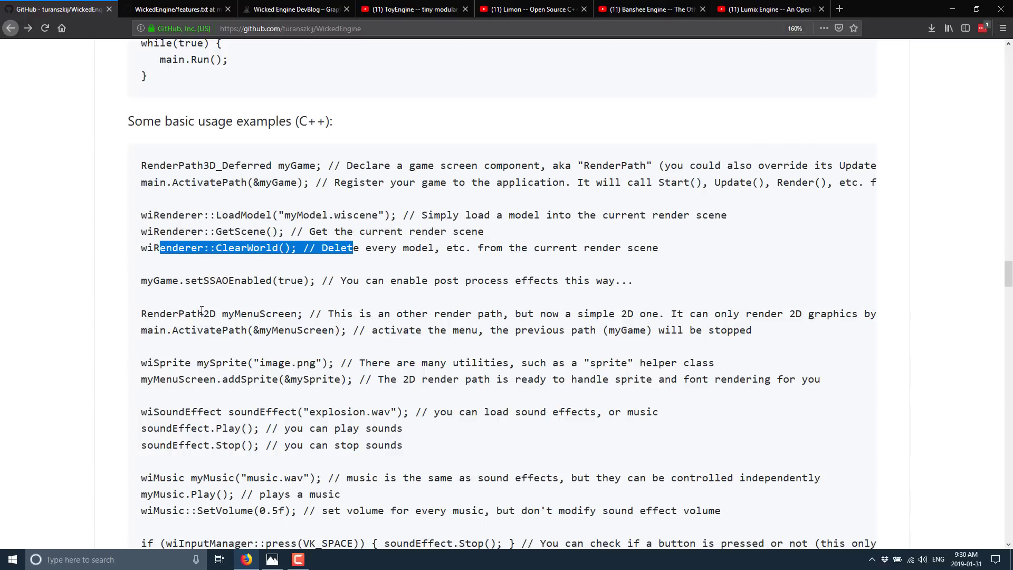
{"action": "scroll", "coordinate": [201, 311], "scroll_direction": "down", "scroll_amount": 3}
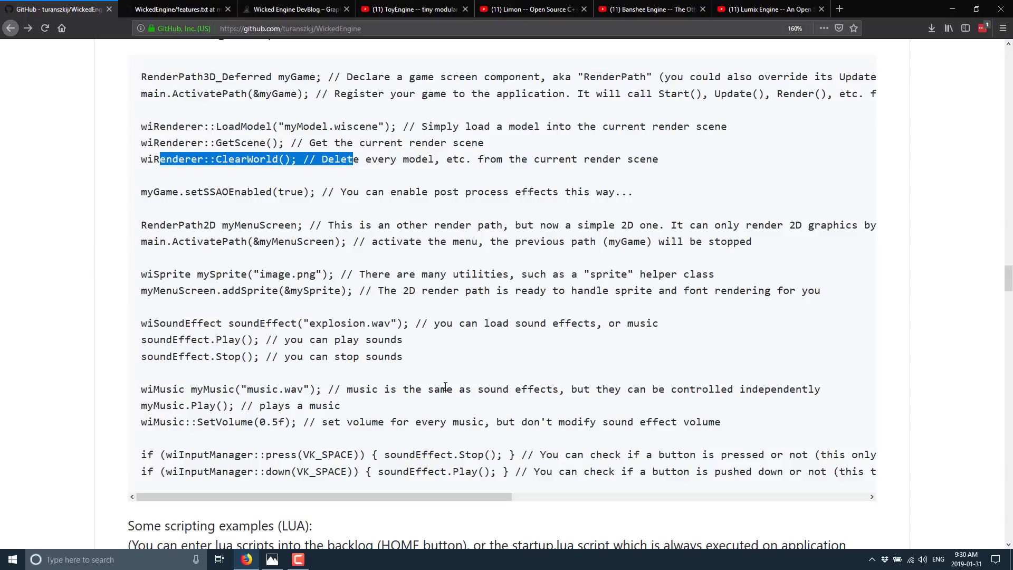
{"action": "scroll", "coordinate": [463, 372], "scroll_direction": "up", "scroll_amount": 20}
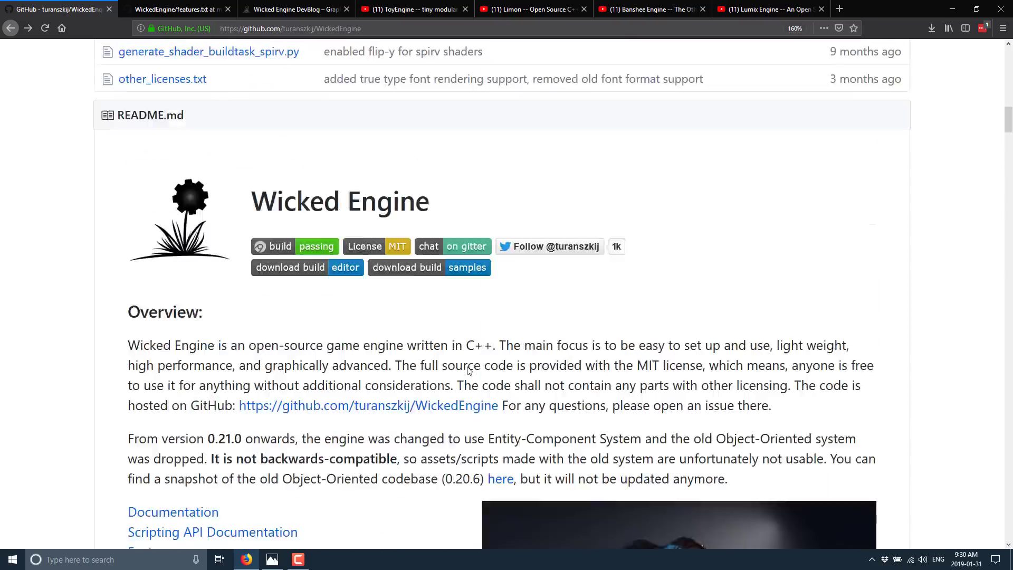
{"action": "scroll", "coordinate": [468, 371], "scroll_direction": "up", "scroll_amount": 5}
{"action": "scroll", "coordinate": [468, 369], "scroll_direction": "down", "scroll_amount": 10}
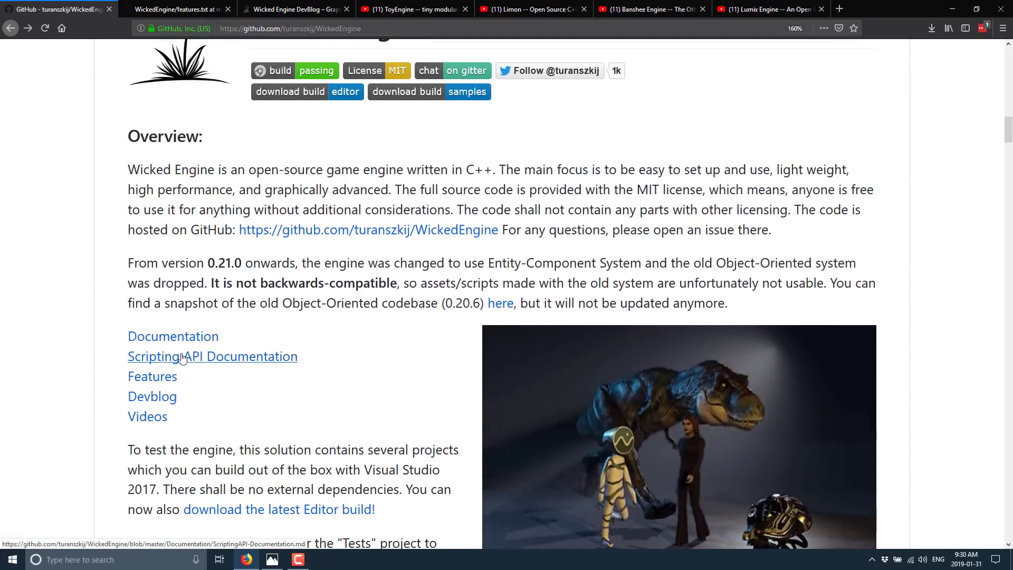
{"action": "left_click", "coordinate": [176, 338]}
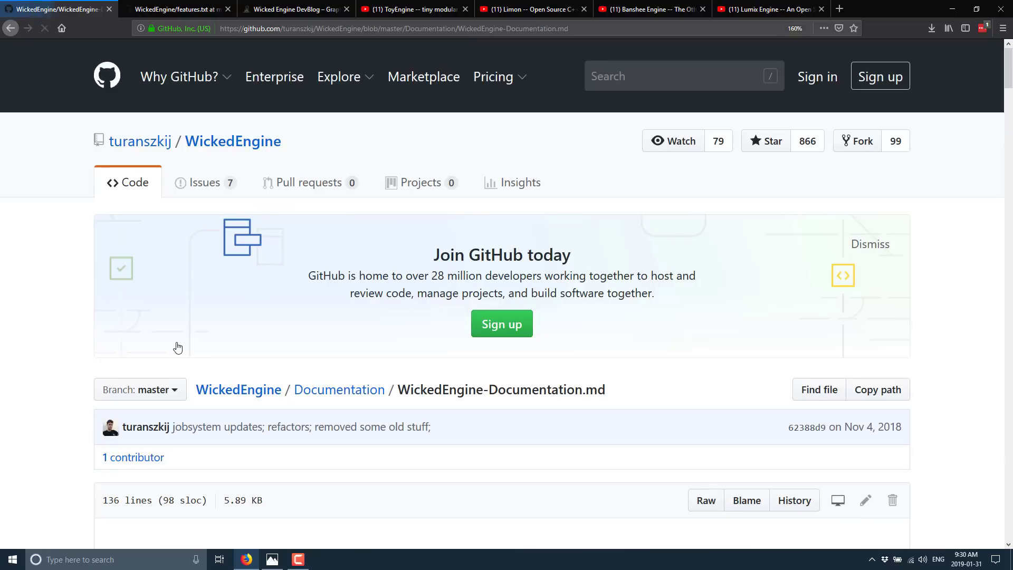
{"action": "scroll", "coordinate": [497, 317], "scroll_direction": "down", "scroll_amount": 12}
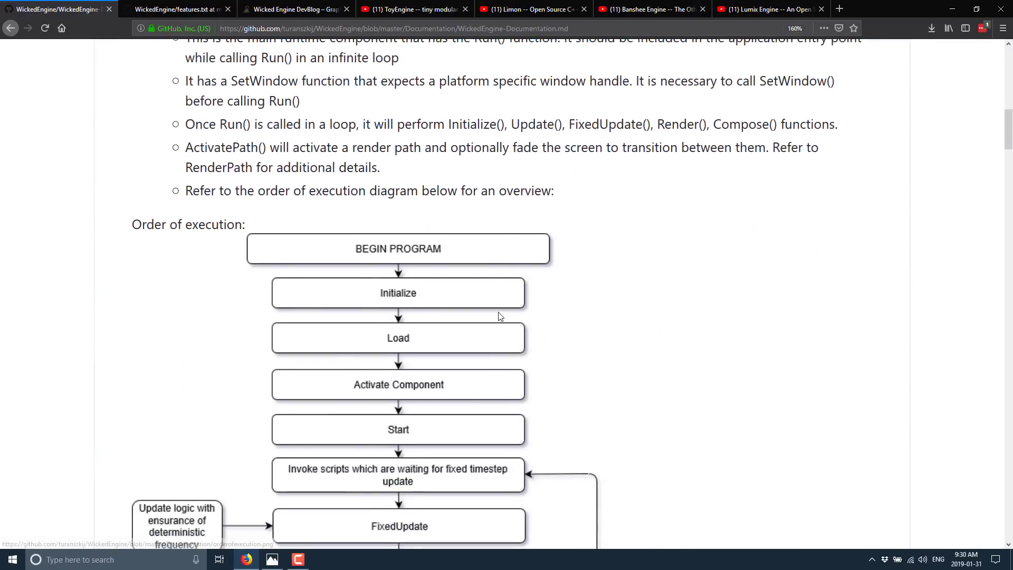
{"action": "scroll", "coordinate": [500, 317], "scroll_direction": "down", "scroll_amount": 3}
{"action": "scroll", "coordinate": [520, 267], "scroll_direction": "down", "scroll_amount": 3}
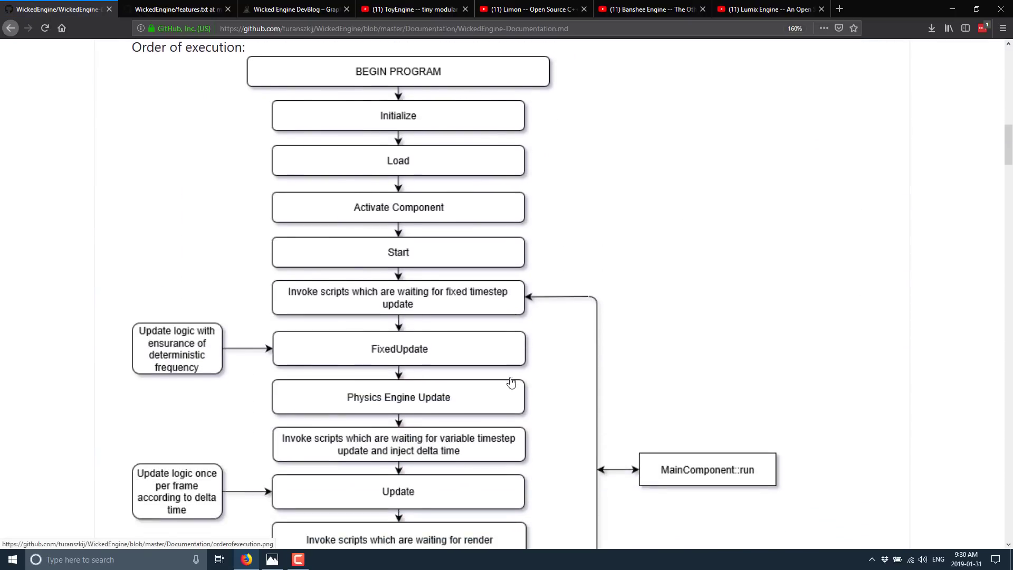
{"action": "scroll", "coordinate": [515, 406], "scroll_direction": "down", "scroll_amount": 3}
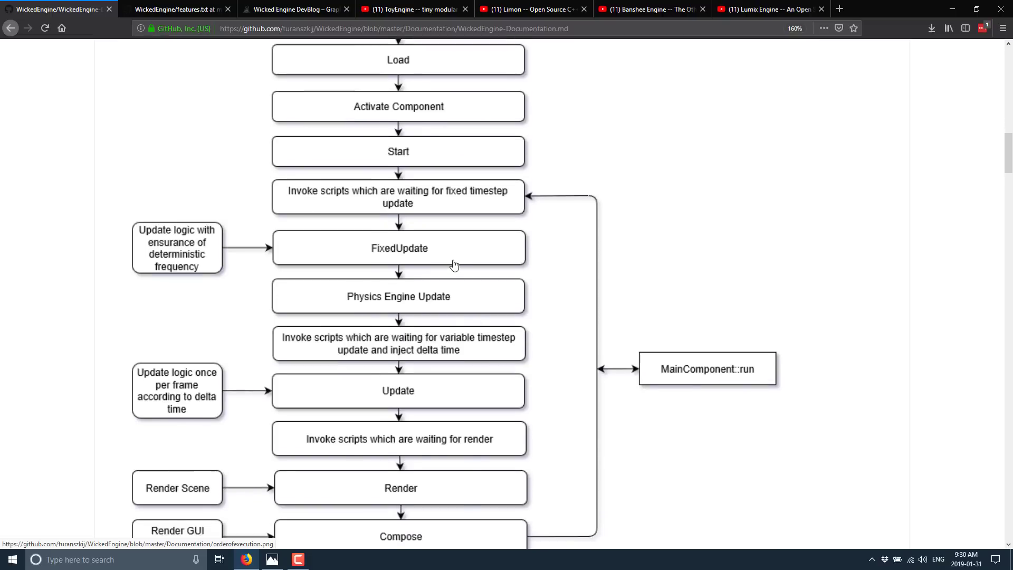
{"action": "scroll", "coordinate": [455, 260], "scroll_direction": "down", "scroll_amount": 3}
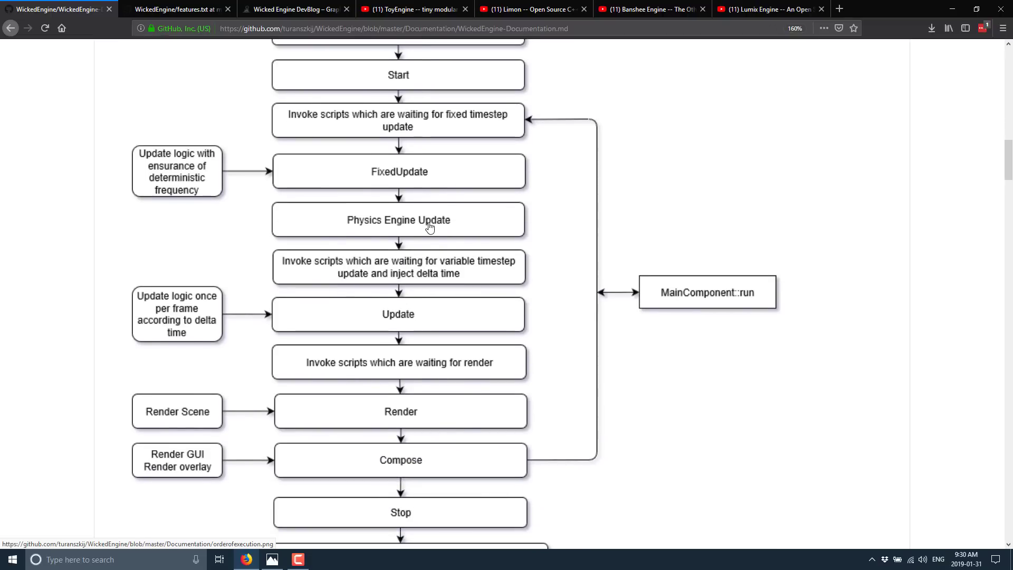
{"action": "scroll", "coordinate": [429, 227], "scroll_direction": "up", "scroll_amount": 3}
{"action": "scroll", "coordinate": [412, 167], "scroll_direction": "up", "scroll_amount": 3}
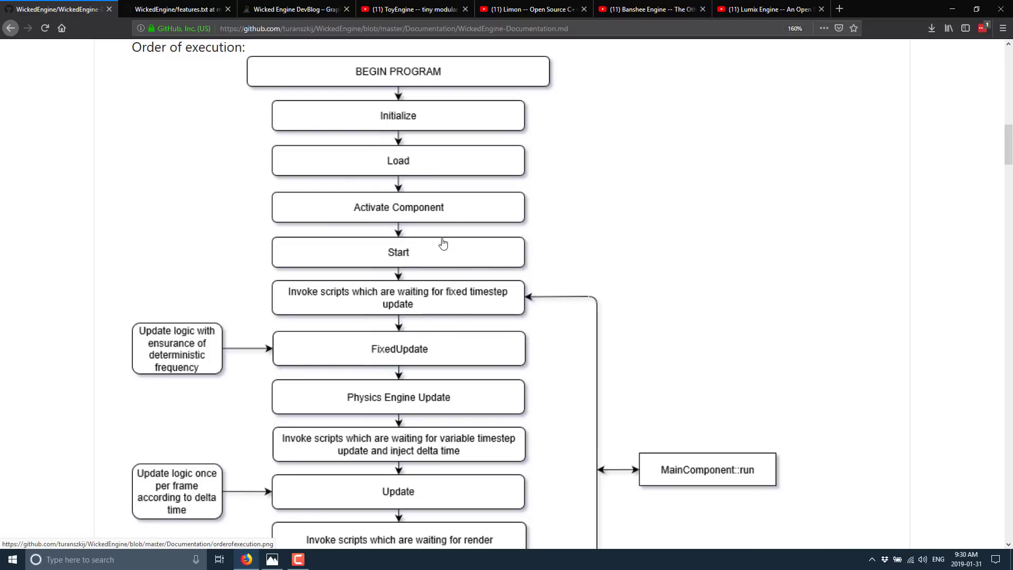
{"action": "scroll", "coordinate": [436, 348], "scroll_direction": "down", "scroll_amount": 9}
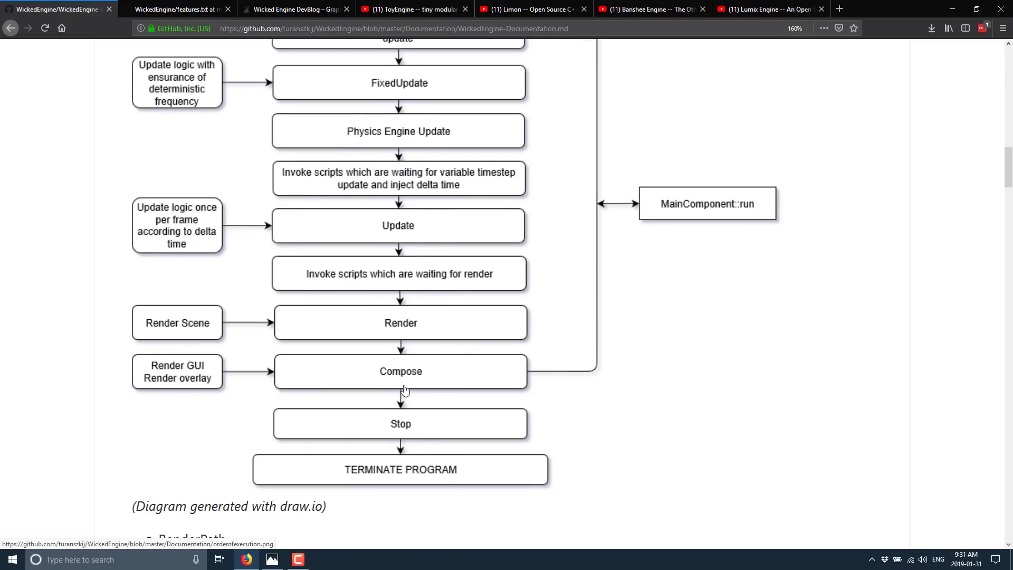
{"action": "scroll", "coordinate": [434, 365], "scroll_direction": "up", "scroll_amount": 3}
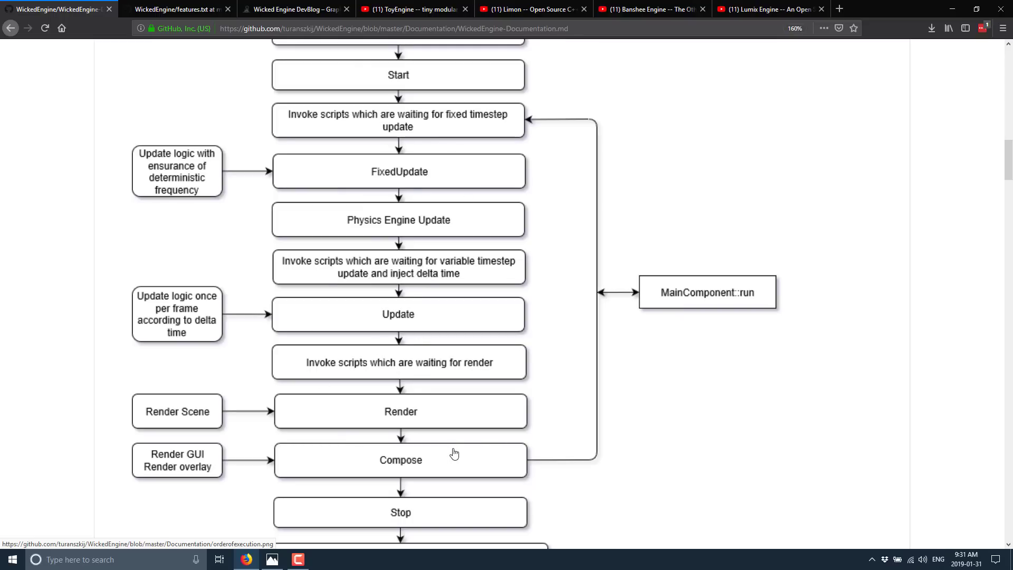
{"action": "scroll", "coordinate": [453, 452], "scroll_direction": "down", "scroll_amount": 10}
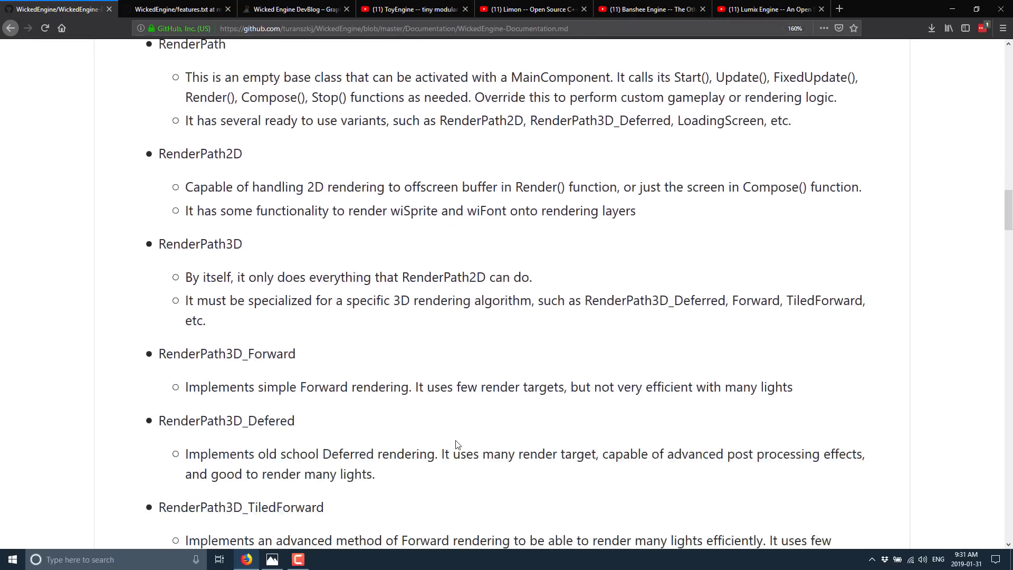
{"action": "scroll", "coordinate": [458, 445], "scroll_direction": "down", "scroll_amount": 20}
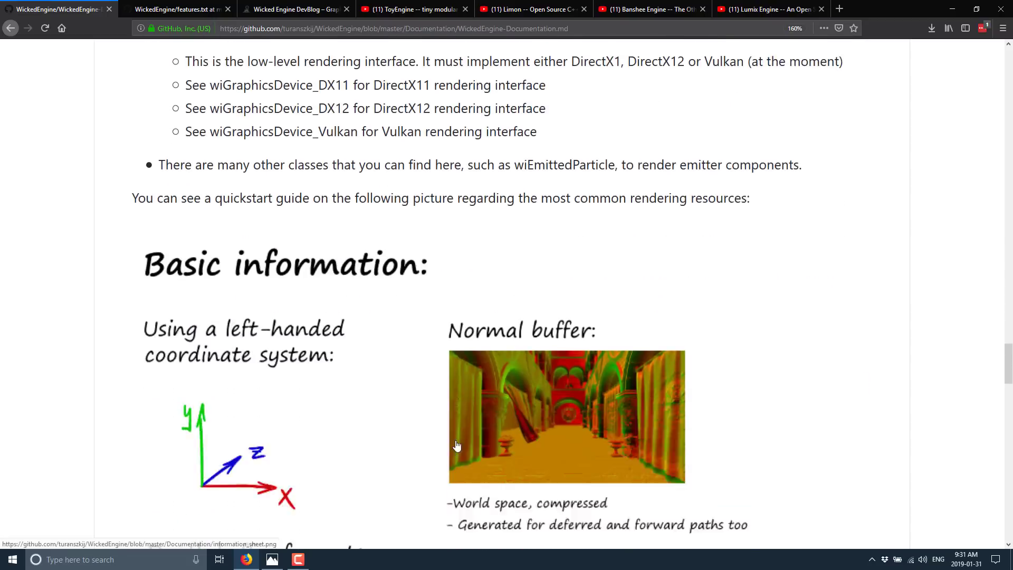
{"action": "scroll", "coordinate": [456, 445], "scroll_direction": "down", "scroll_amount": 18}
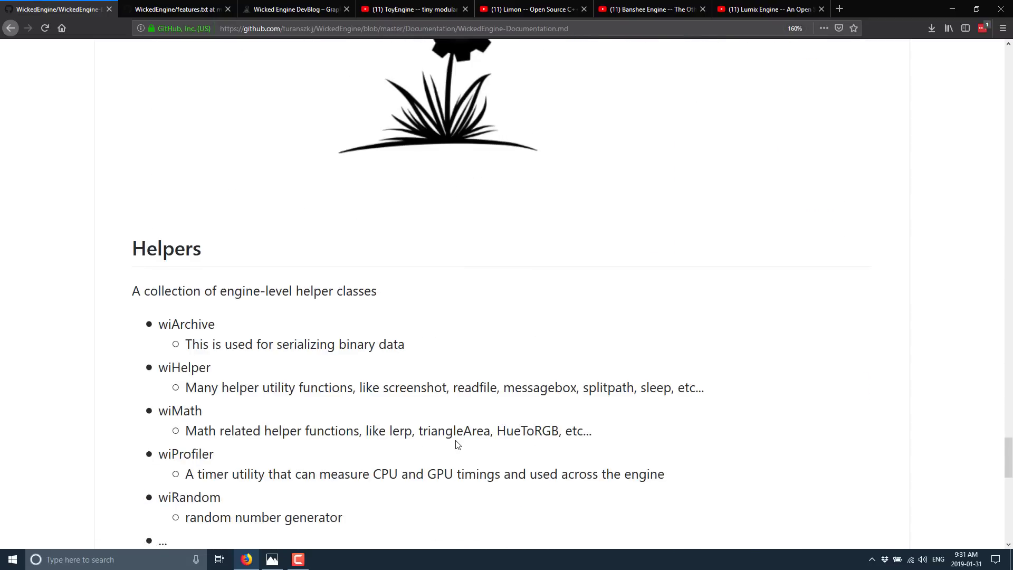
{"action": "scroll", "coordinate": [458, 445], "scroll_direction": "down", "scroll_amount": 8}
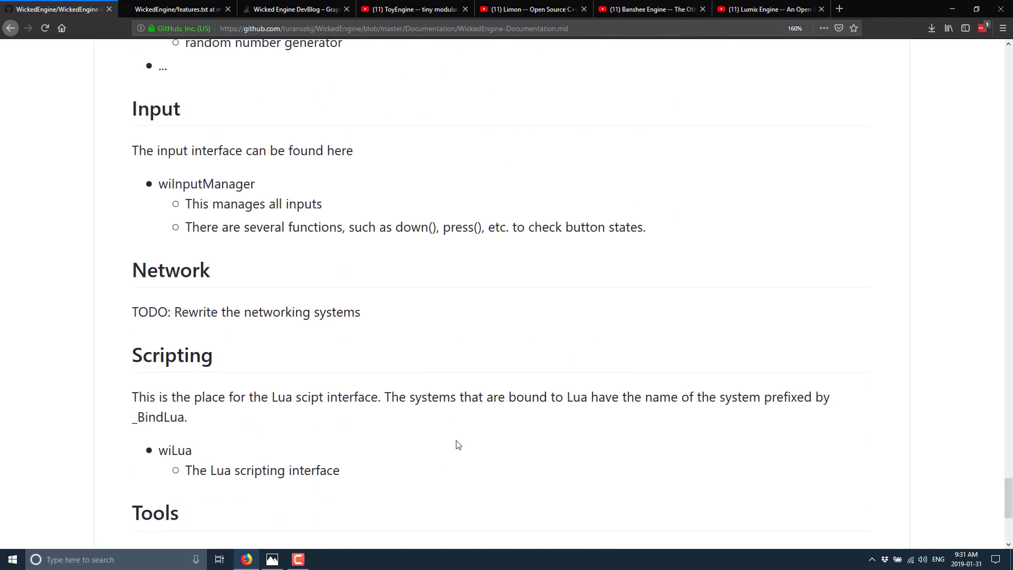
{"action": "scroll", "coordinate": [458, 445], "scroll_direction": "down", "scroll_amount": 3}
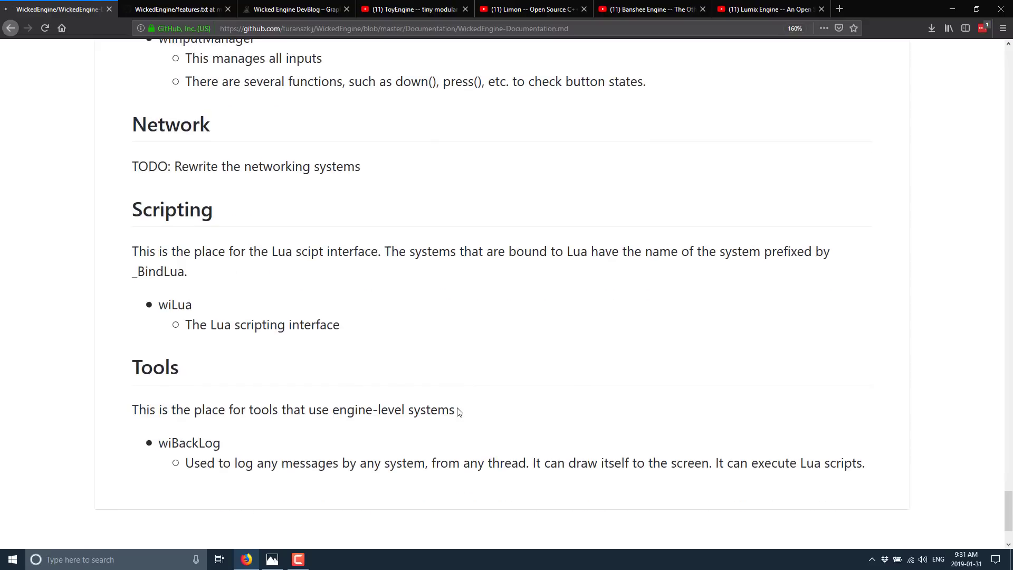
{"action": "key", "text": "alt+Left"}
{"action": "scroll", "coordinate": [362, 361], "scroll_direction": "down", "scroll_amount": 4}
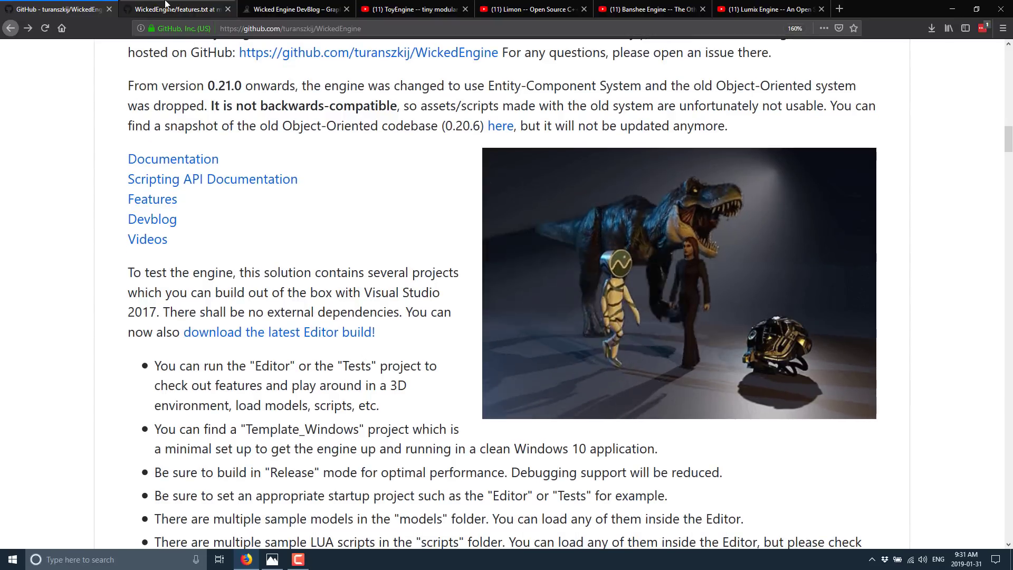
Step: Scroll down through the features.txt feature list
{"action": "left_click", "coordinate": [165, 5]}
{"action": "scroll", "coordinate": [402, 354], "scroll_direction": "down", "scroll_amount": 5}
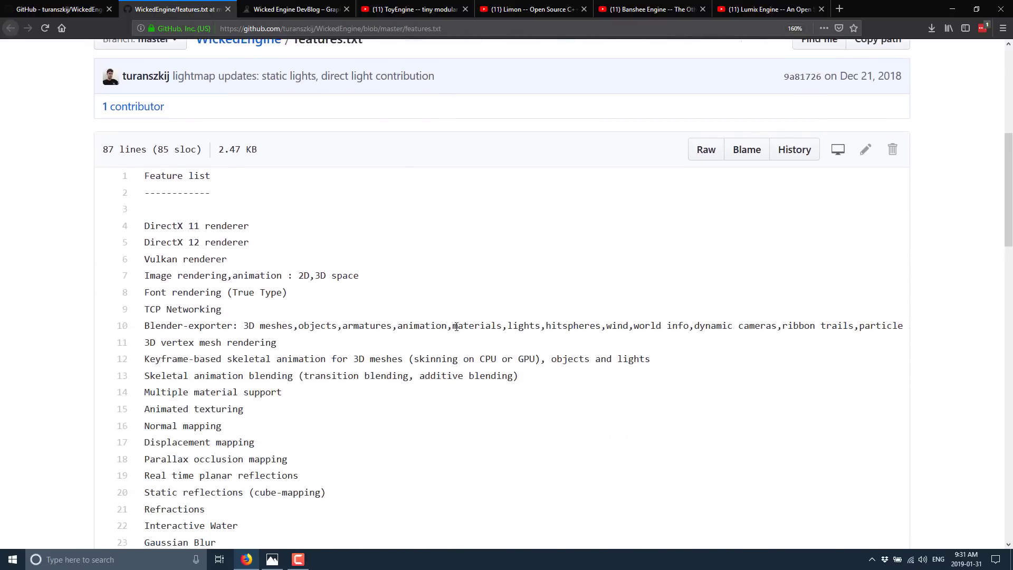
{"action": "scroll", "coordinate": [456, 328], "scroll_direction": "up", "scroll_amount": 1, "text": "ctrl"}
{"action": "scroll", "coordinate": [496, 327], "scroll_direction": "down", "scroll_amount": 2}
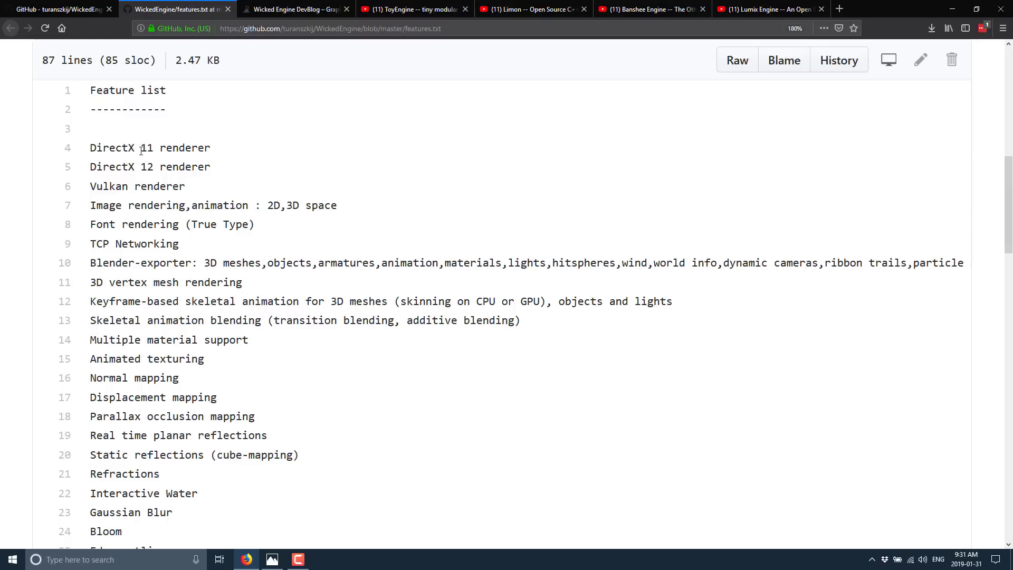
{"action": "scroll", "coordinate": [445, 233], "scroll_direction": "down", "scroll_amount": 2}
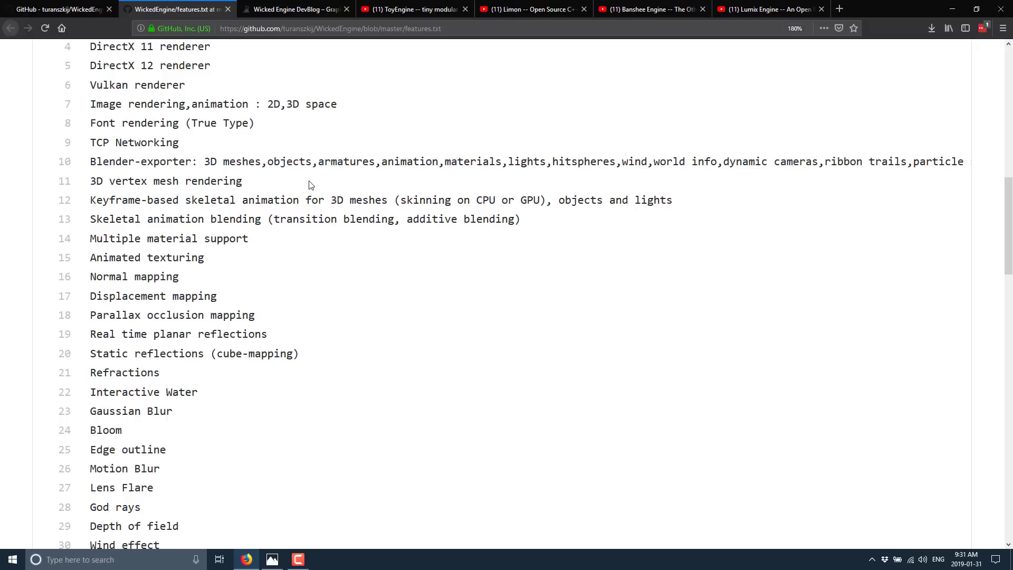
{"action": "scroll", "coordinate": [310, 185], "scroll_direction": "down", "scroll_amount": 2}
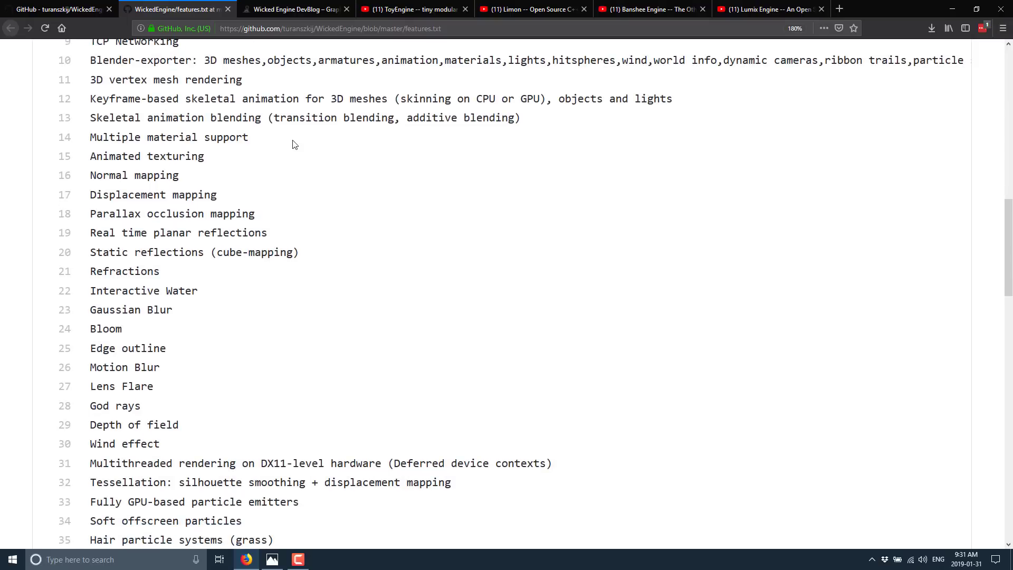
{"action": "scroll", "coordinate": [228, 327], "scroll_direction": "down", "scroll_amount": 2}
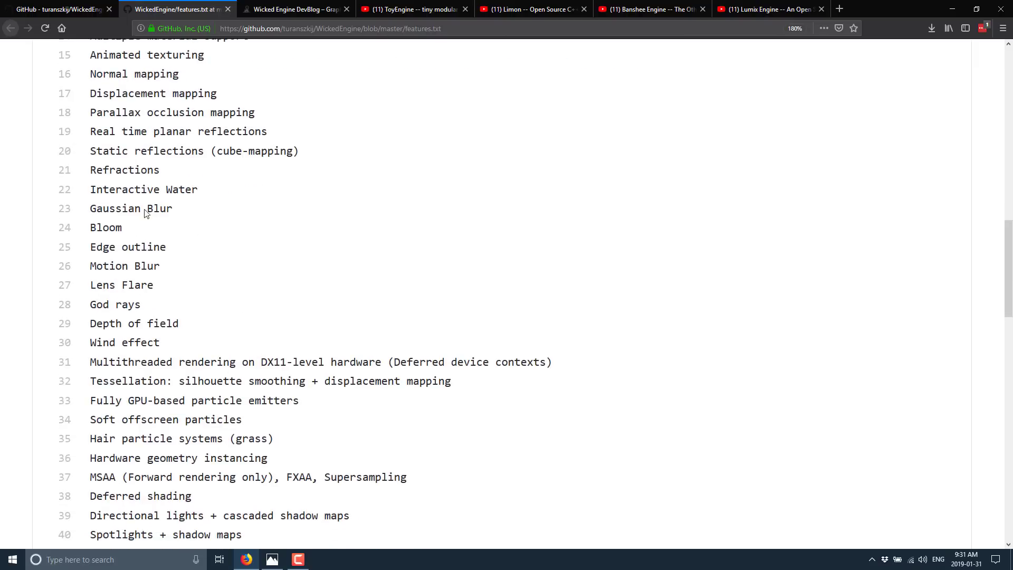
{"action": "scroll", "coordinate": [240, 259], "scroll_direction": "down", "scroll_amount": 4}
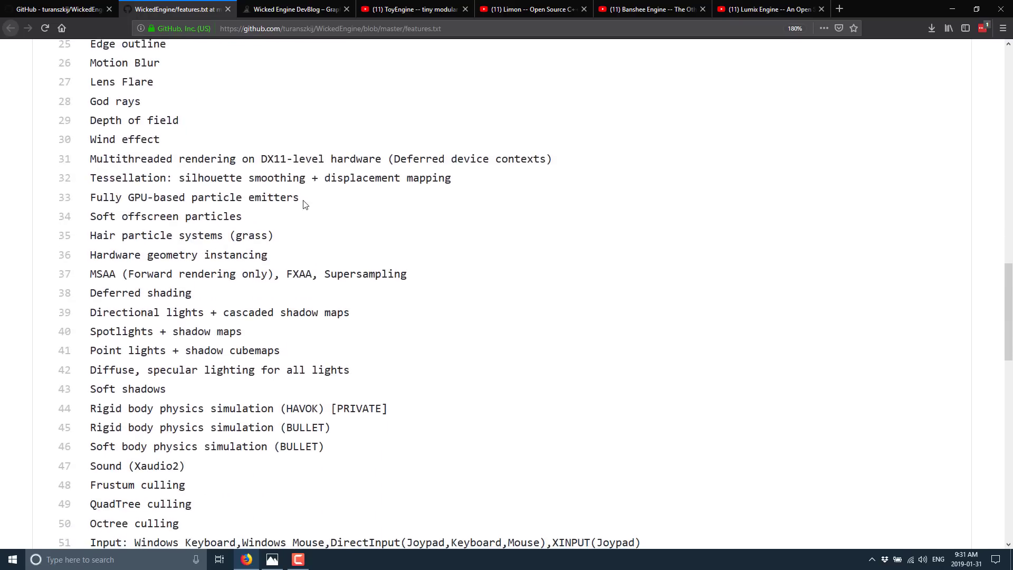
{"action": "scroll", "coordinate": [304, 205], "scroll_direction": "down", "scroll_amount": 4}
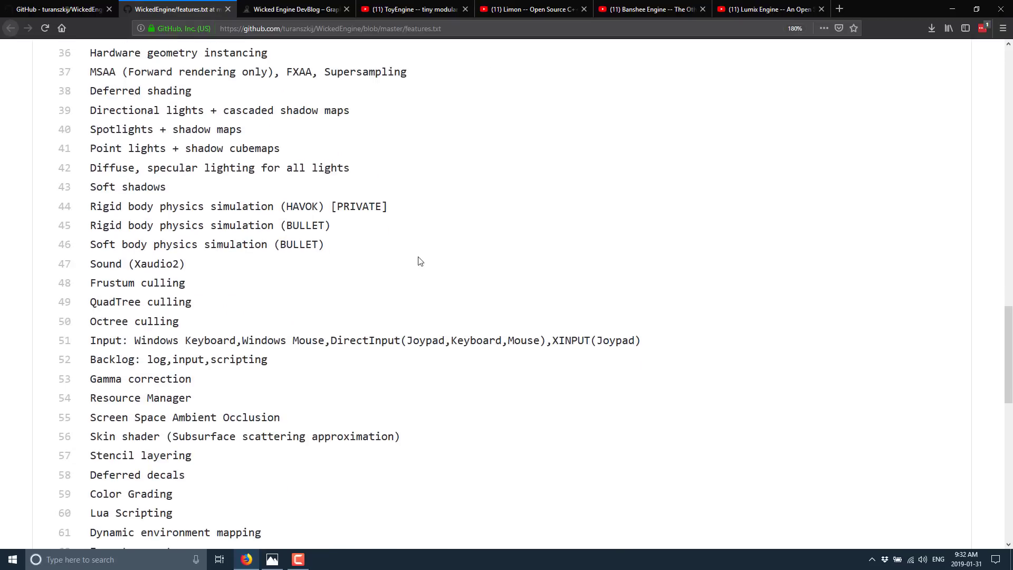
{"action": "scroll", "coordinate": [228, 188], "scroll_direction": "down", "scroll_amount": 2}
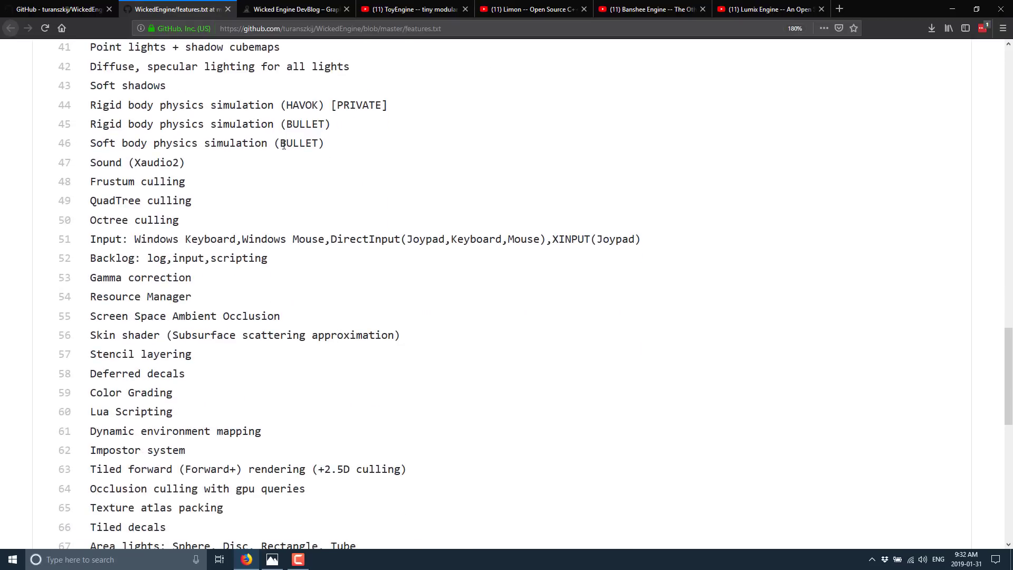
Step: Mark HAVOK PRIVATE on line 44 and input-support line 51, then show the DevBlog homepage
{"action": "double_click", "coordinate": [299, 105]}
{"action": "double_click", "coordinate": [359, 105]}
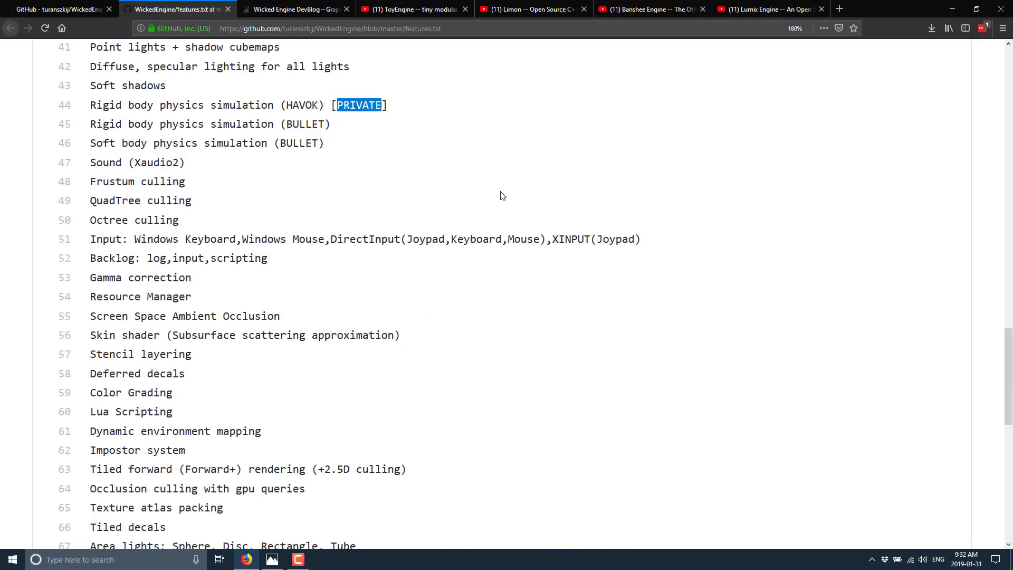
{"action": "scroll", "coordinate": [502, 195], "scroll_direction": "down", "scroll_amount": 2}
{"action": "left_click_drag", "start_coordinate": [154, 119], "coordinate": [659, 141]}
{"action": "scroll", "coordinate": [452, 170], "scroll_direction": "down", "scroll_amount": 2}
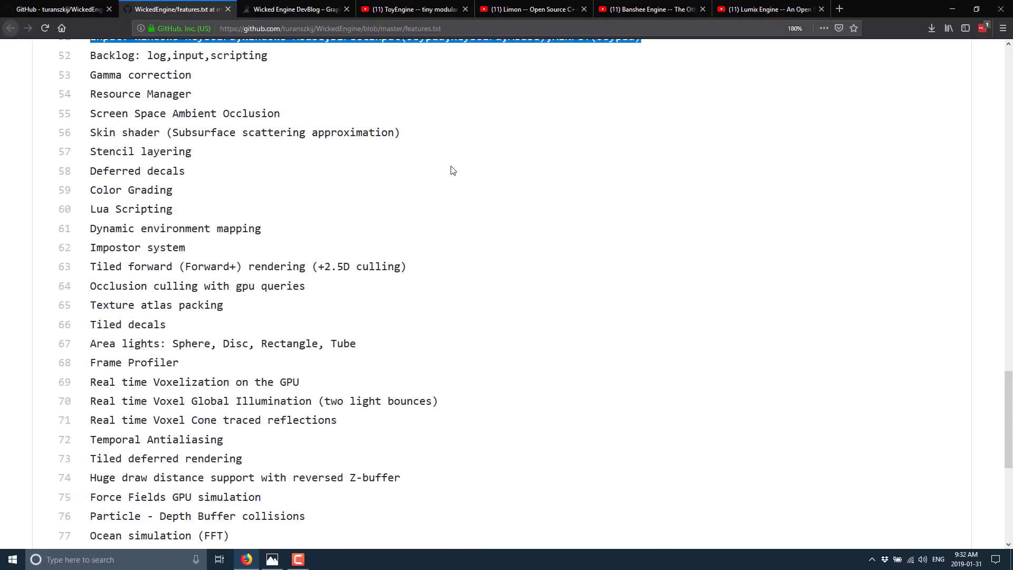
{"action": "scroll", "coordinate": [244, 227], "scroll_direction": "down", "scroll_amount": 6}
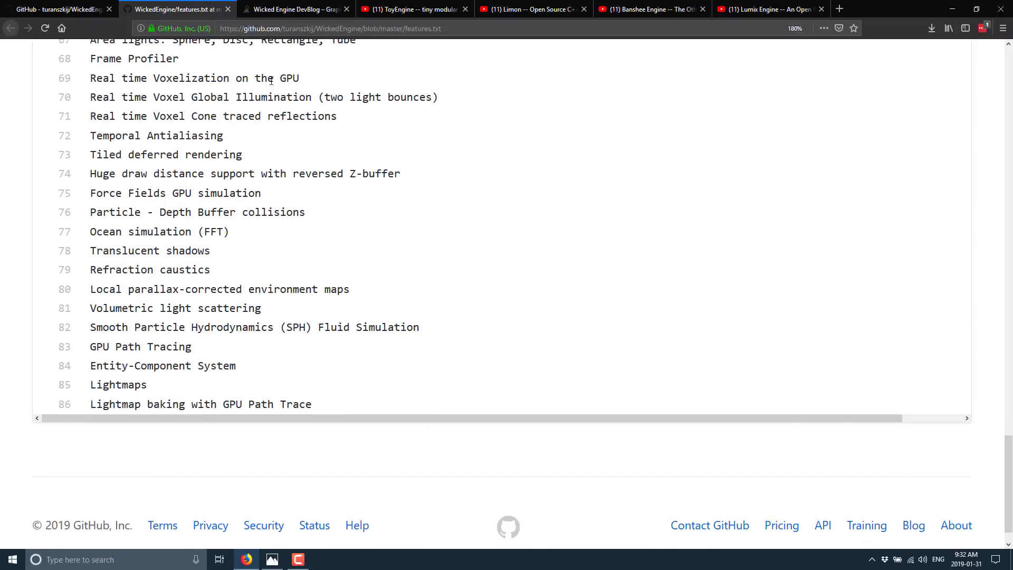
{"action": "left_click", "coordinate": [274, 5]}
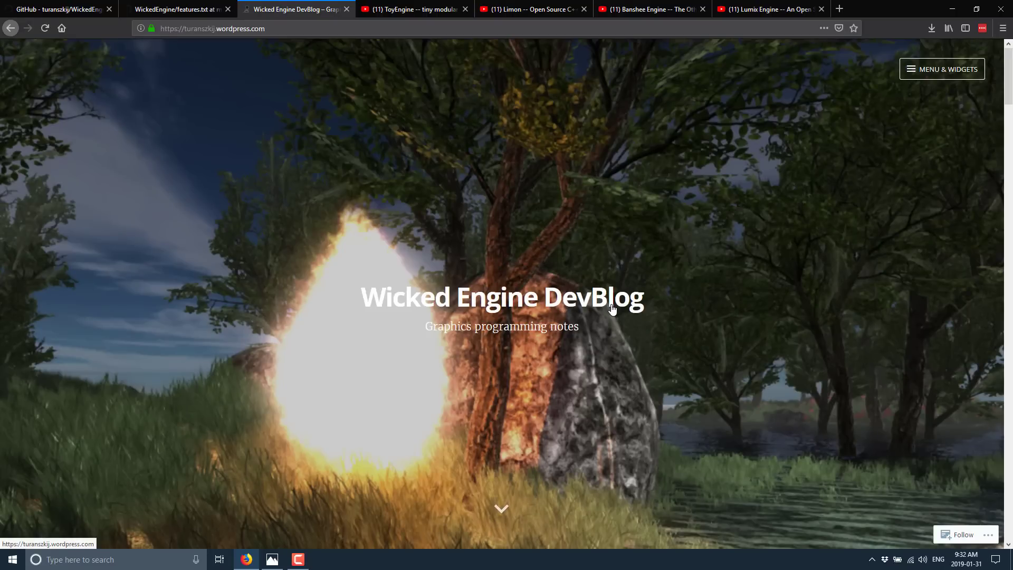
{"action": "scroll", "coordinate": [613, 307], "scroll_direction": "down", "scroll_amount": 2}
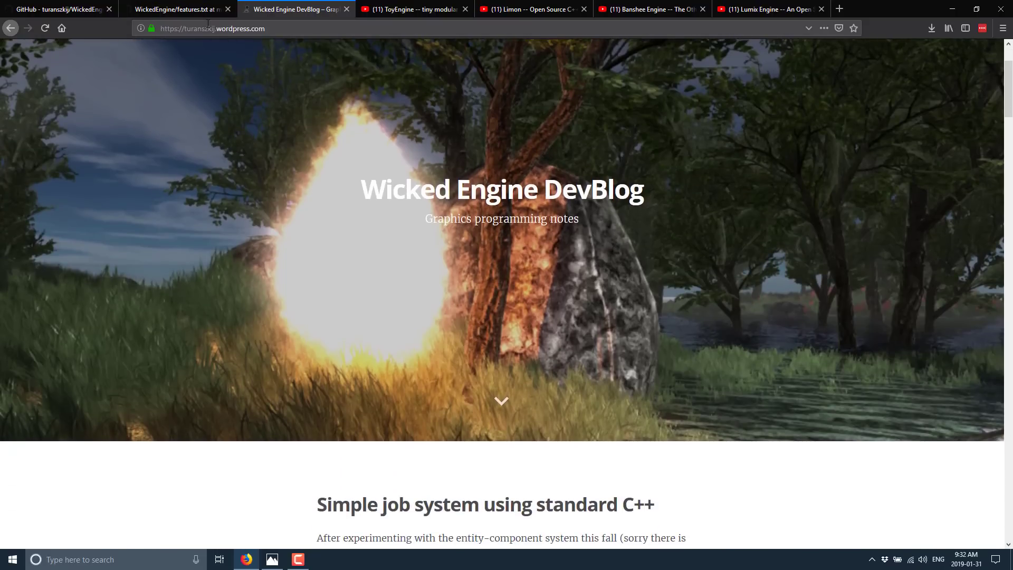
{"action": "scroll", "coordinate": [518, 300], "scroll_direction": "down", "scroll_amount": 5}
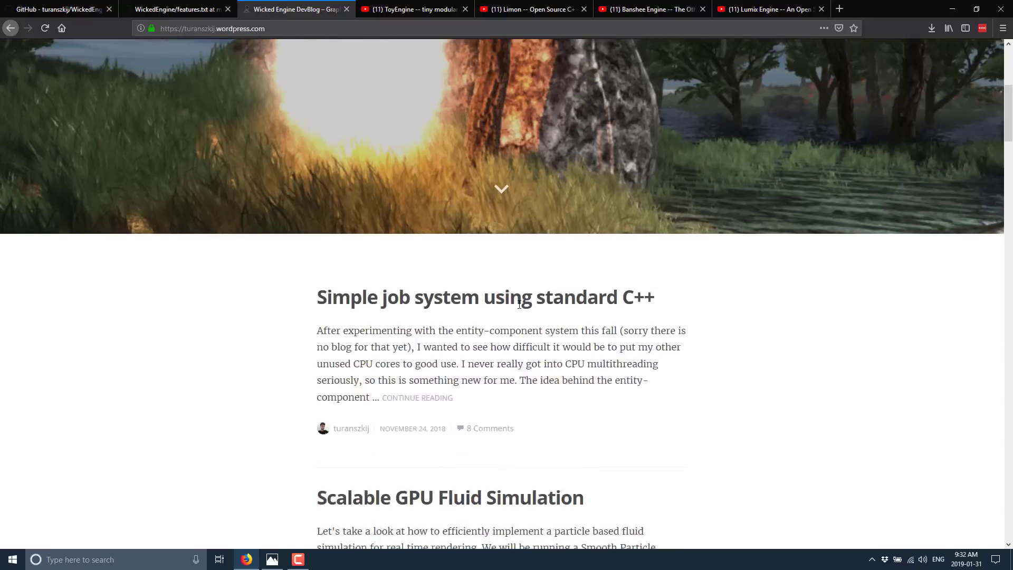
{"action": "scroll", "coordinate": [519, 305], "scroll_direction": "down", "scroll_amount": 3}
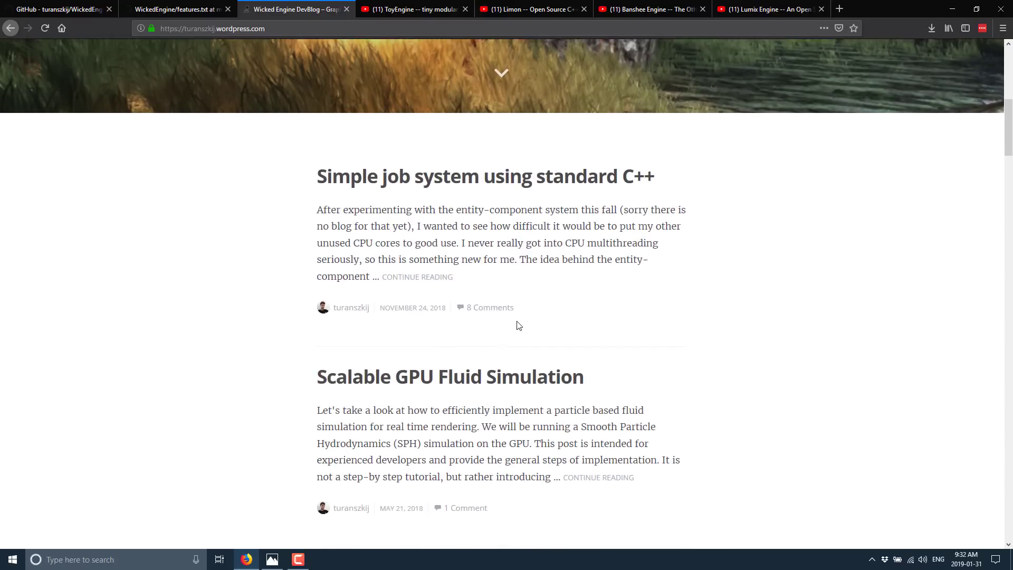
{"action": "scroll", "coordinate": [517, 320], "scroll_direction": "down", "scroll_amount": 6}
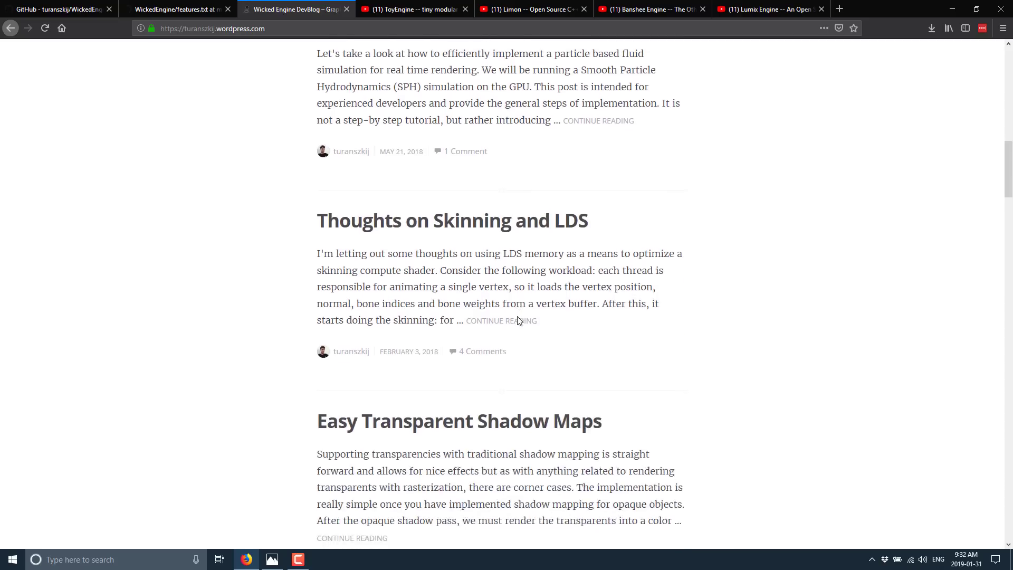
{"action": "scroll", "coordinate": [517, 317], "scroll_direction": "down", "scroll_amount": 7}
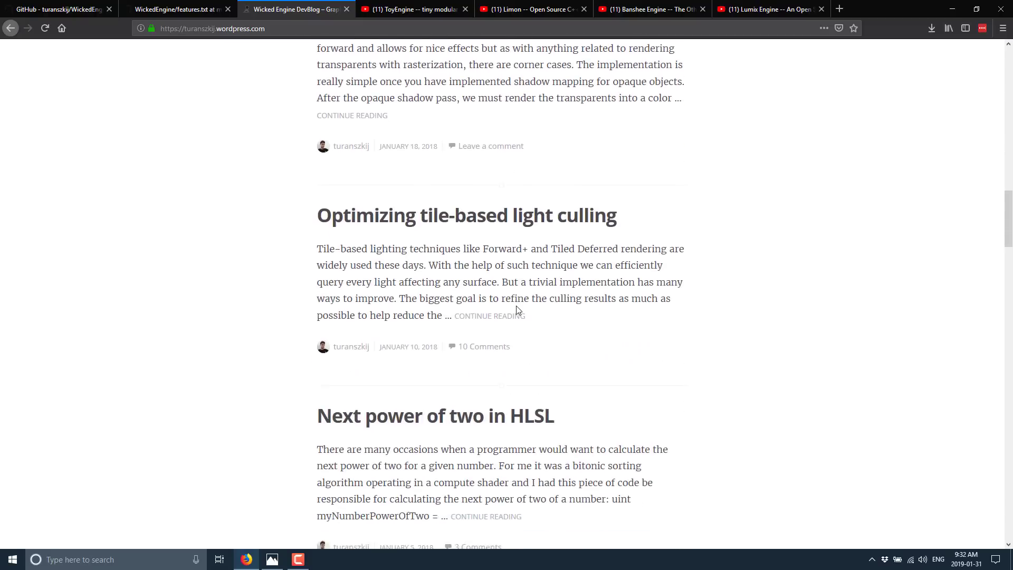
{"action": "scroll", "coordinate": [519, 310], "scroll_direction": "down", "scroll_amount": 5}
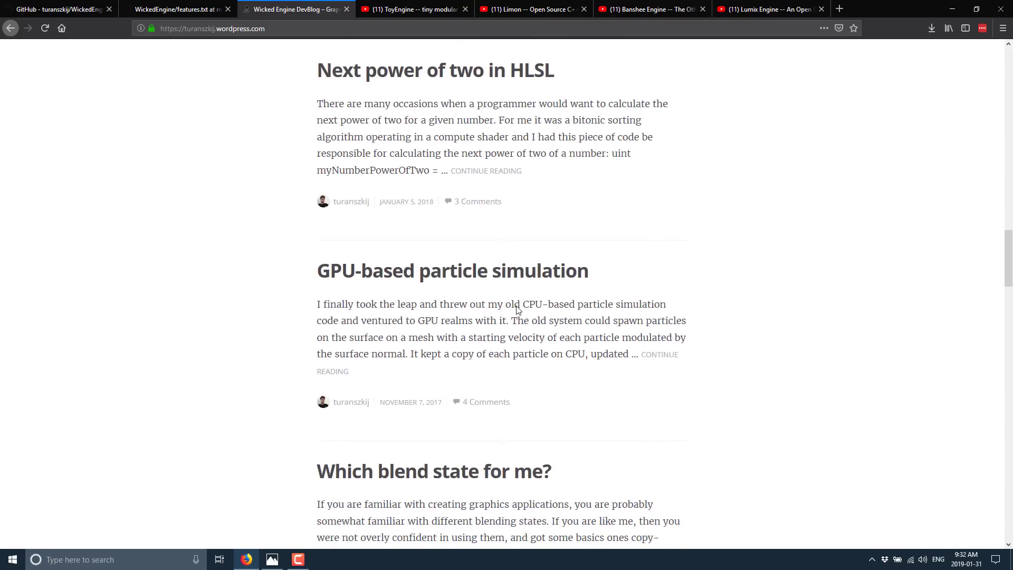
{"action": "scroll", "coordinate": [517, 306], "scroll_direction": "down", "scroll_amount": 7}
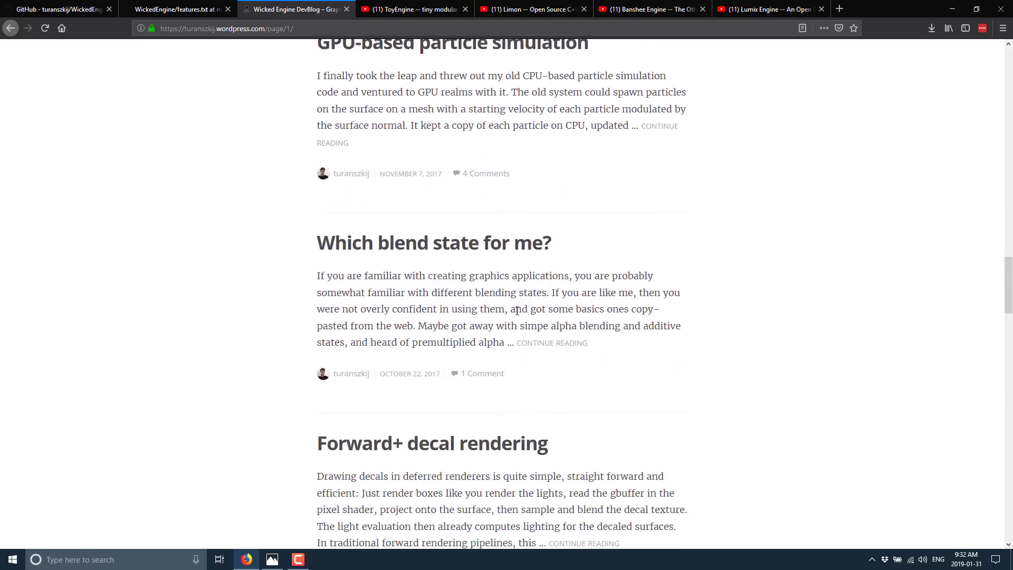
{"action": "scroll", "coordinate": [517, 311], "scroll_direction": "down", "scroll_amount": 9}
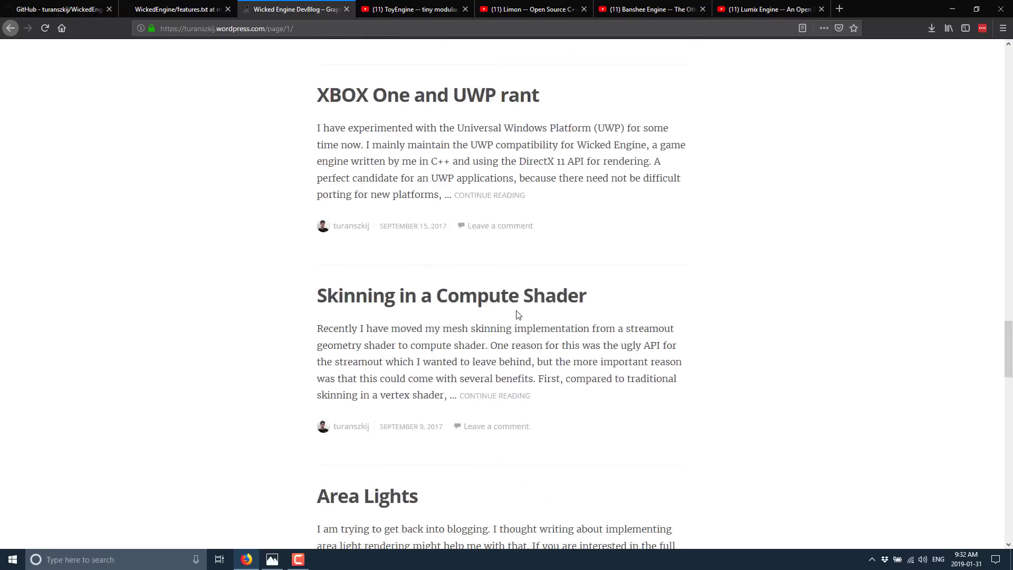
{"action": "scroll", "coordinate": [517, 311], "scroll_direction": "down", "scroll_amount": 11}
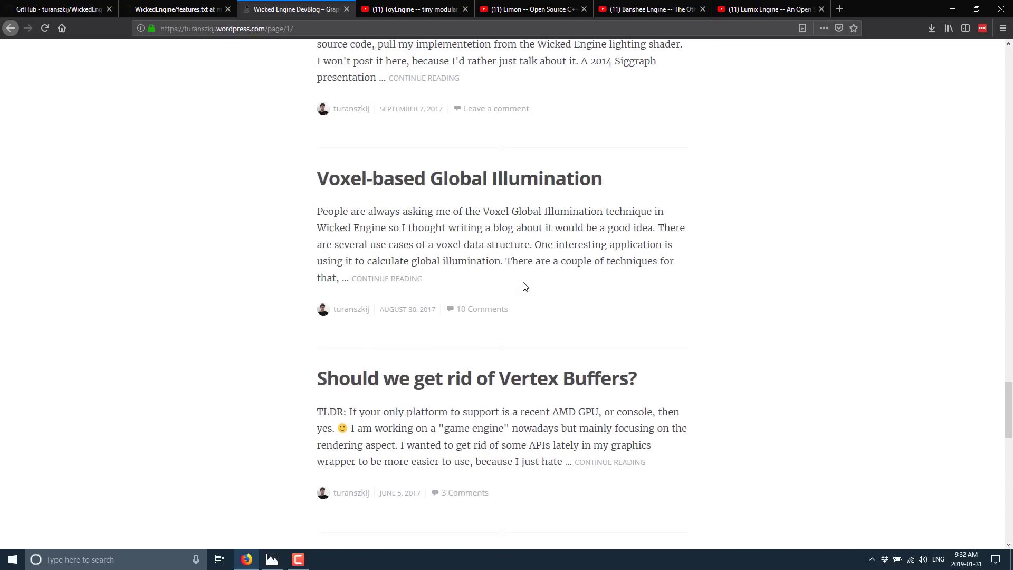
{"action": "scroll", "coordinate": [525, 296], "scroll_direction": "down", "scroll_amount": 10}
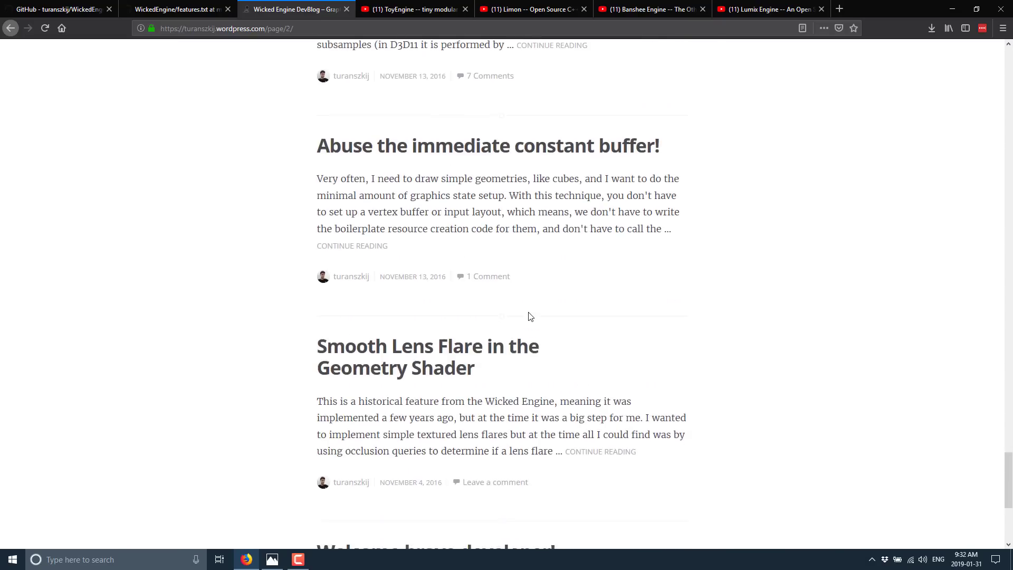
{"action": "scroll", "coordinate": [523, 321], "scroll_direction": "down", "scroll_amount": 4}
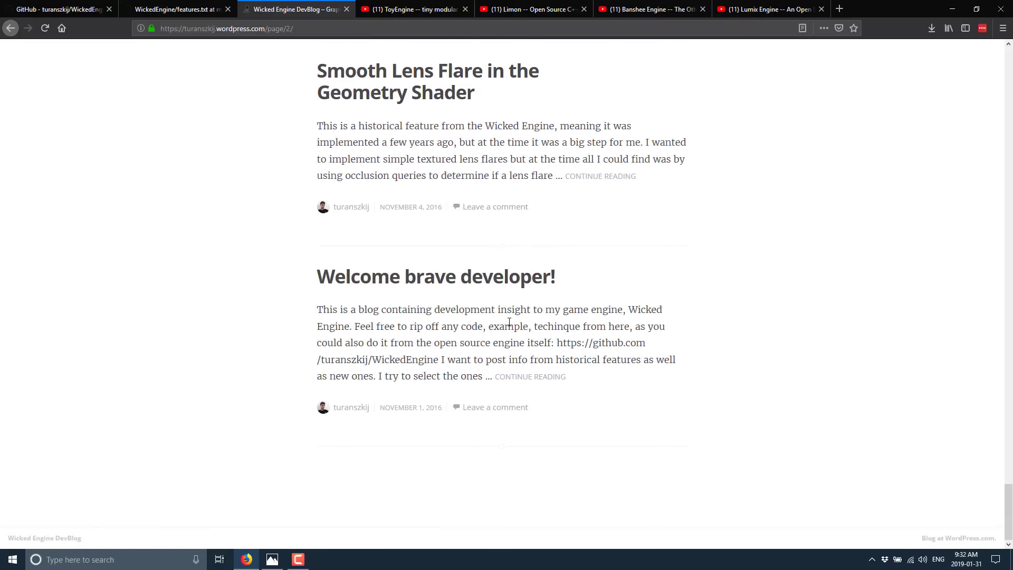
{"action": "scroll", "coordinate": [479, 357], "scroll_direction": "up", "scroll_amount": 20}
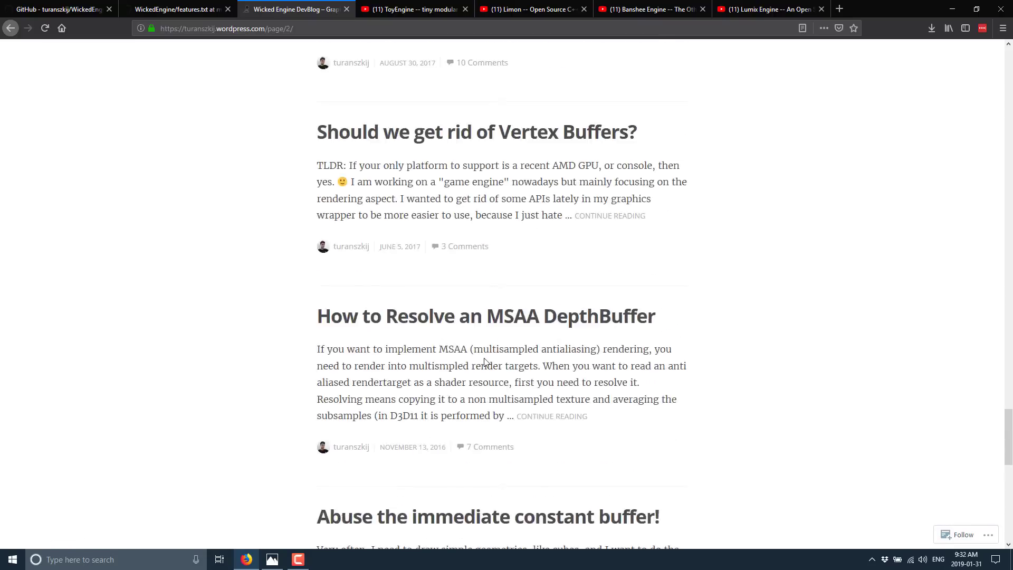
{"action": "scroll", "coordinate": [479, 358], "scroll_direction": "up", "scroll_amount": 20}
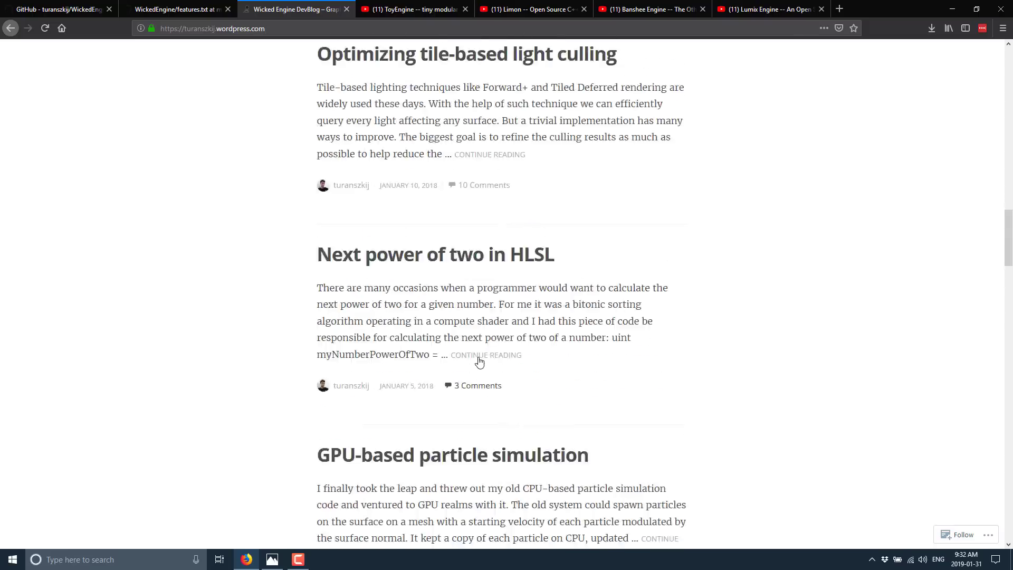
{"action": "scroll", "coordinate": [480, 361], "scroll_direction": "up", "scroll_amount": 18}
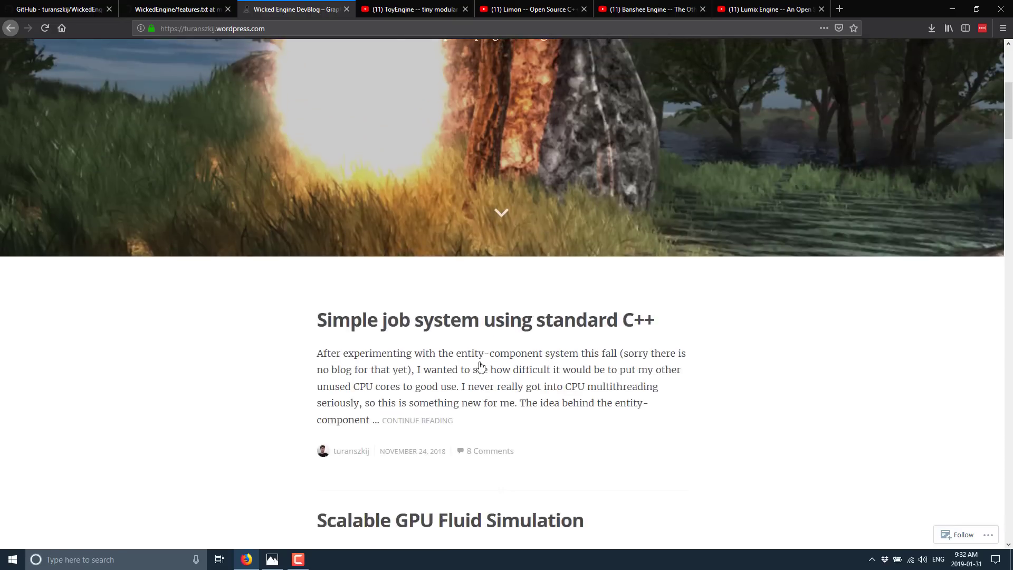
{"action": "scroll", "coordinate": [480, 368], "scroll_direction": "up", "scroll_amount": 1}
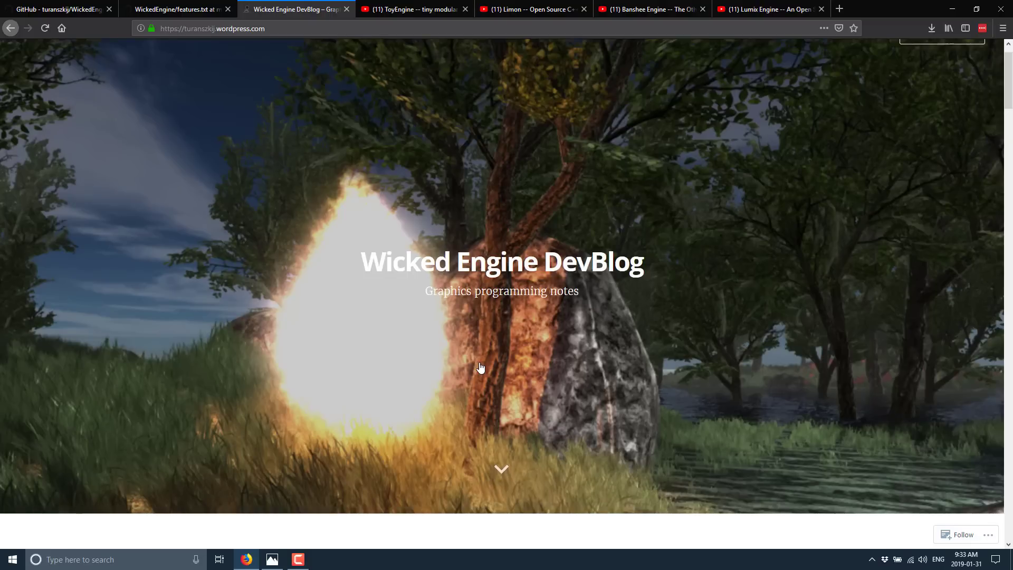
Step: Cycle past the ToyEngine, Limon and Banshee videos to the Lumix Engine video
{"action": "key", "text": "ctrl+Tab"}
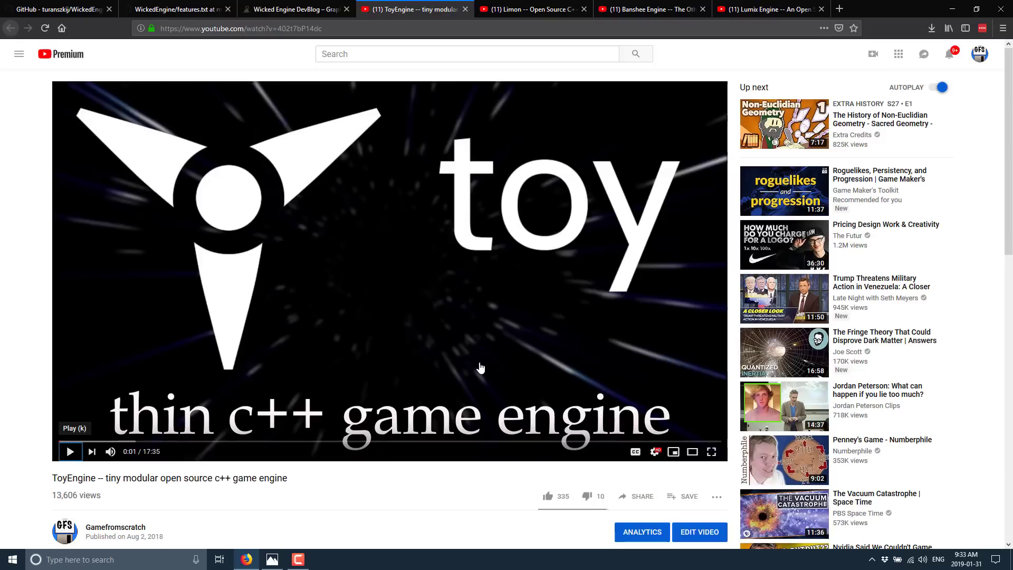
{"action": "key", "text": "ctrl+Tab"}
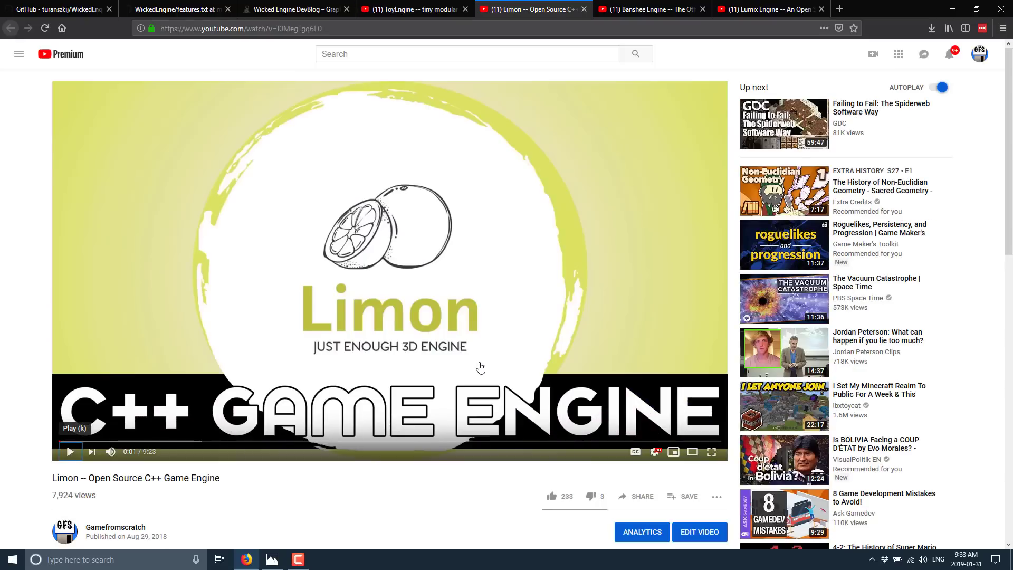
{"action": "key", "text": "ctrl+Tab"}
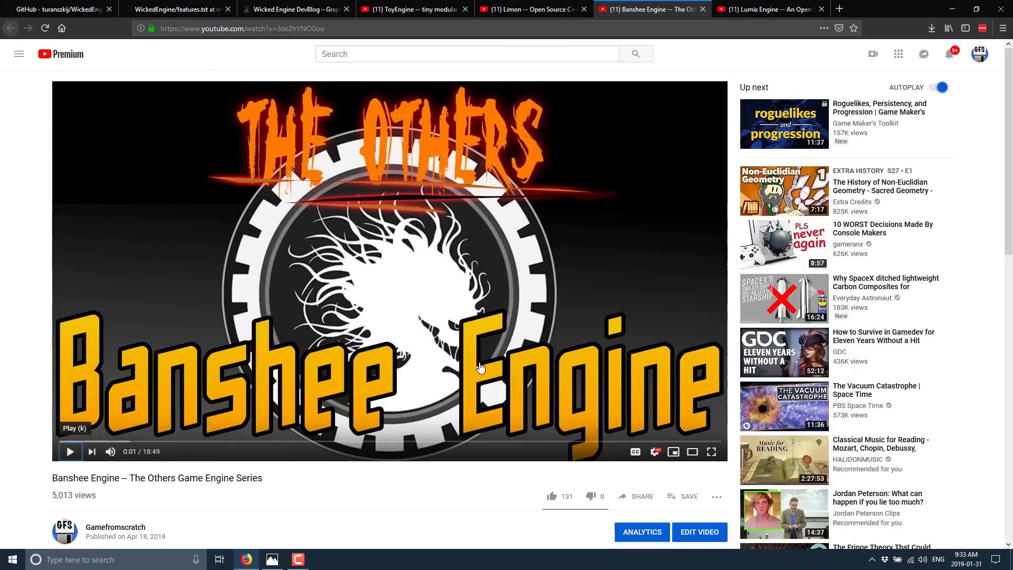
{"action": "key", "text": "ctrl+Tab"}
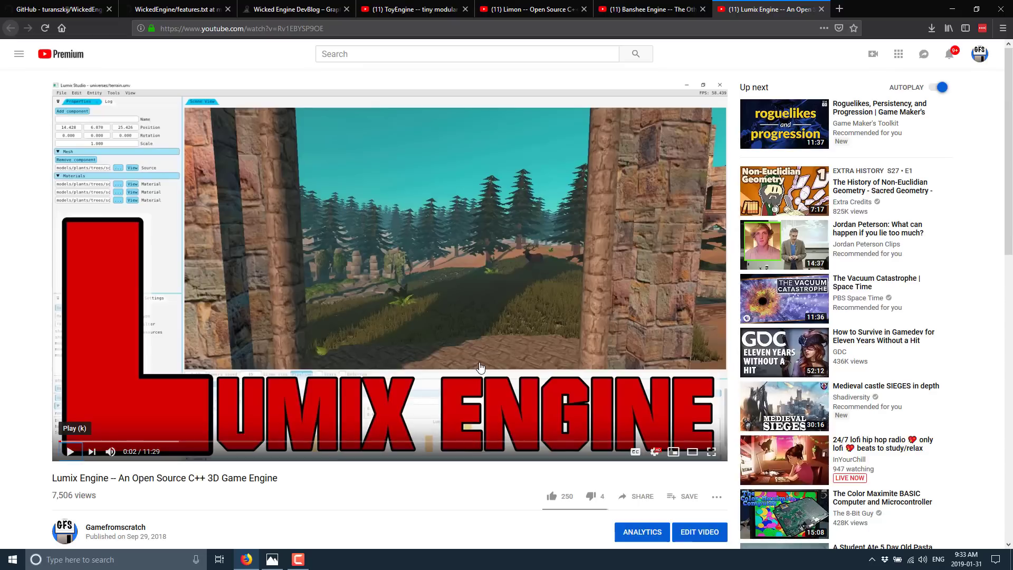